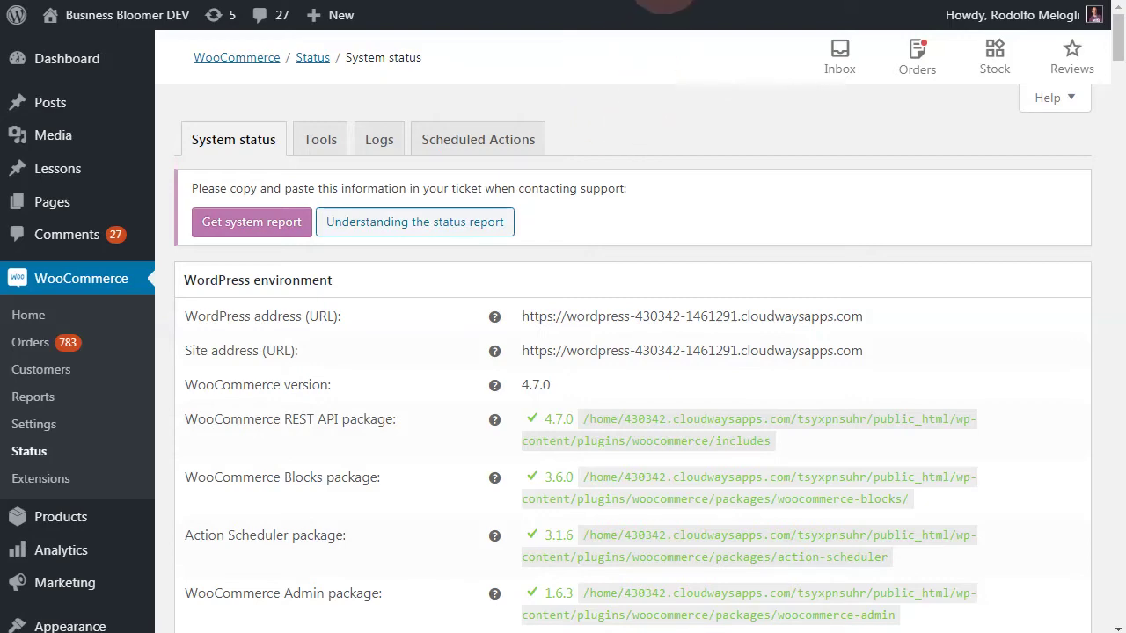
Search Google for "wordprss.org woocommerce" in a new browser tab.
key("ctrl+t")
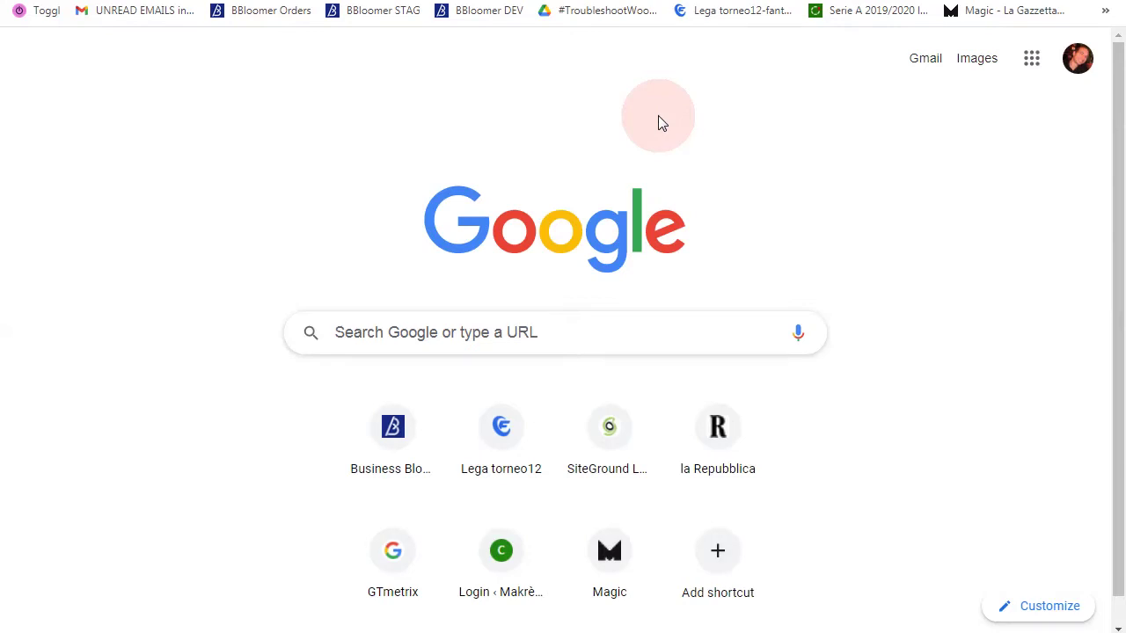
type("wordprss")
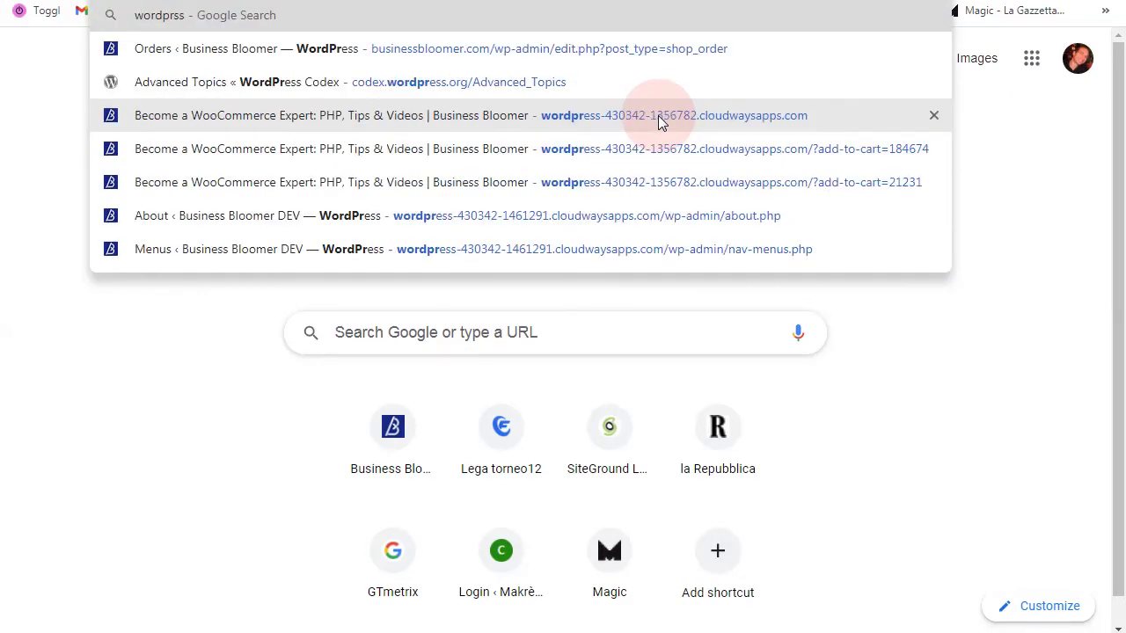
type(".or")
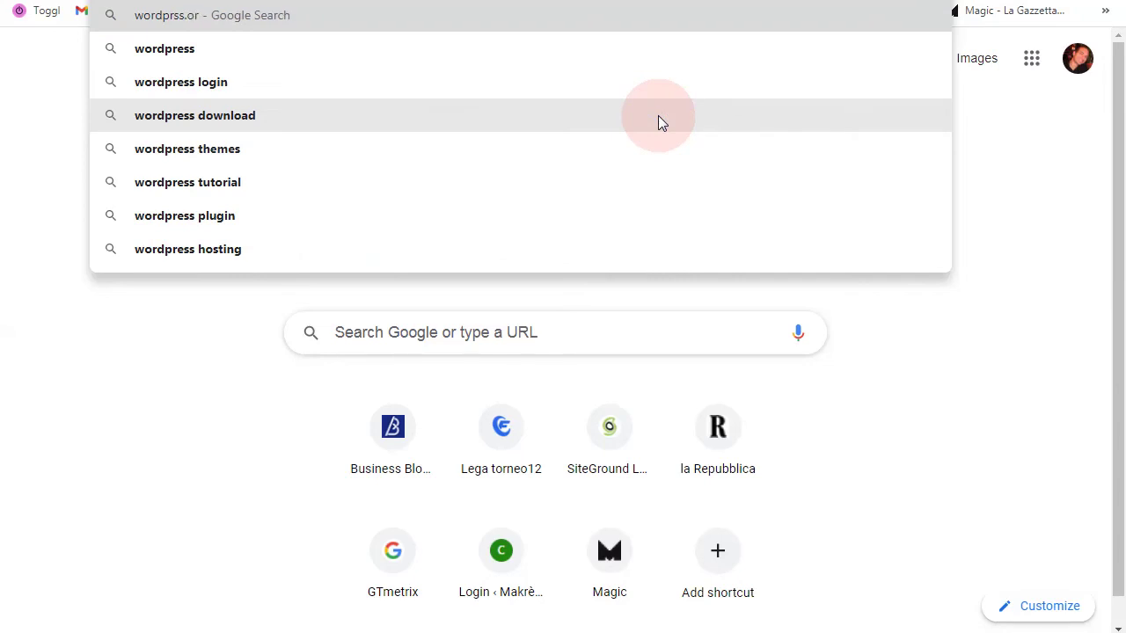
type("g woocommerce")
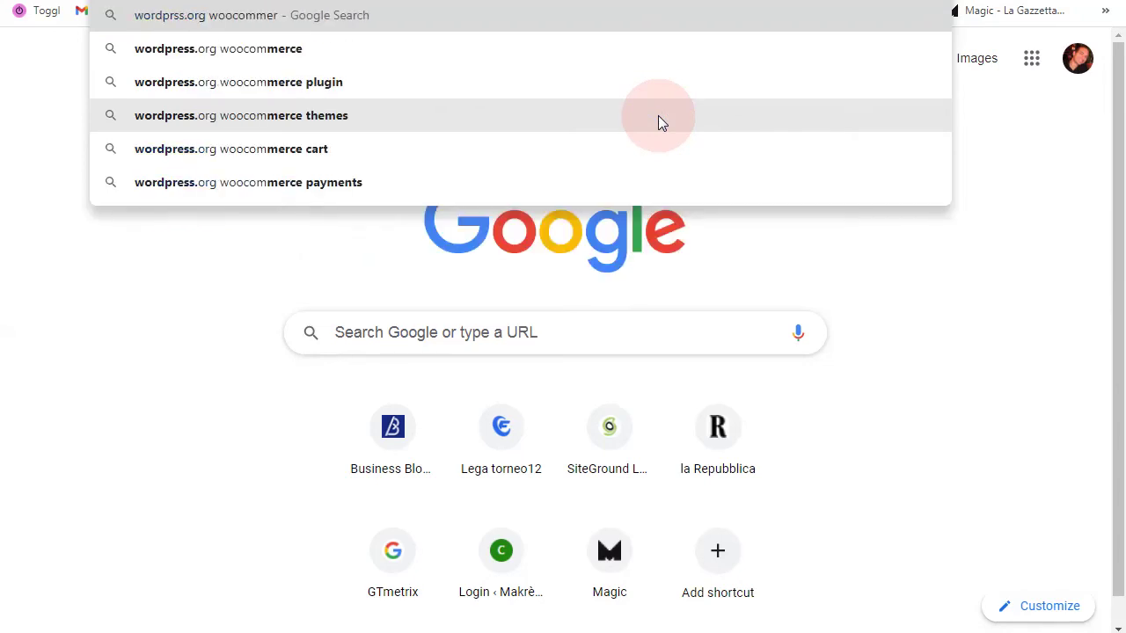
key("Return")
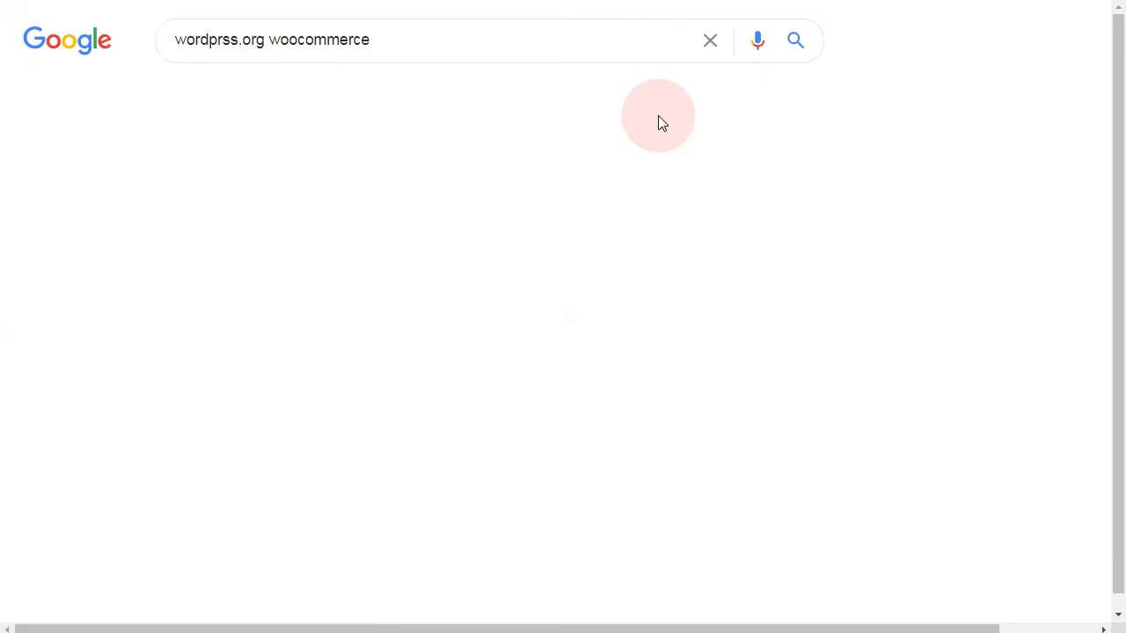
Open the WooCommerce plugin page on WordPress.org from the results and go to its support forum.
left_click(489, 211)
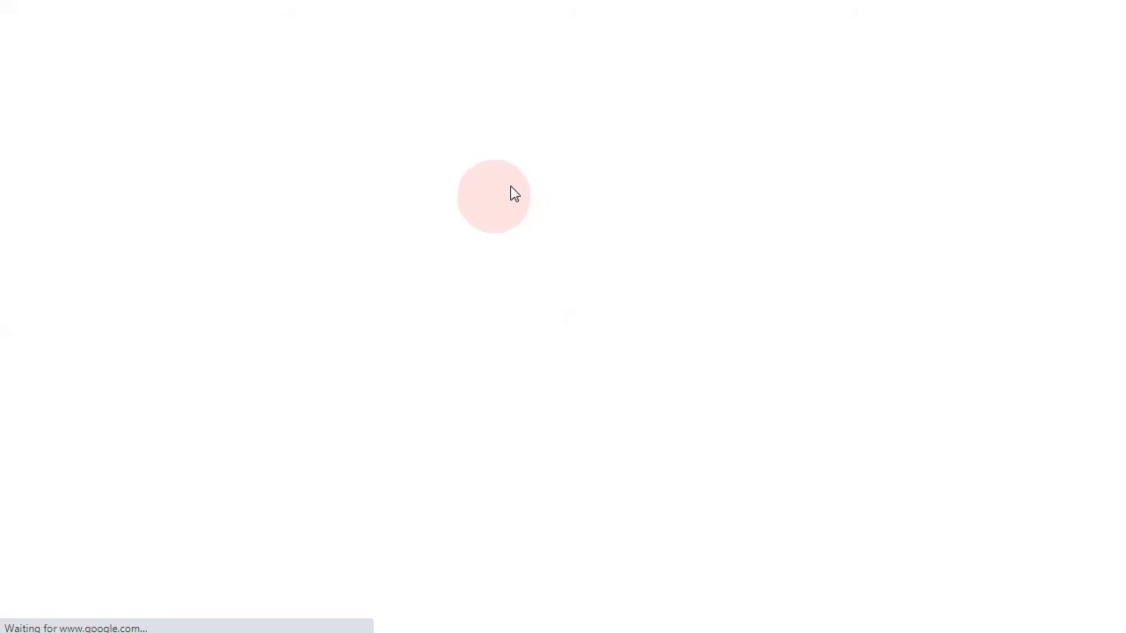
scroll(603, 364, "down", 5)
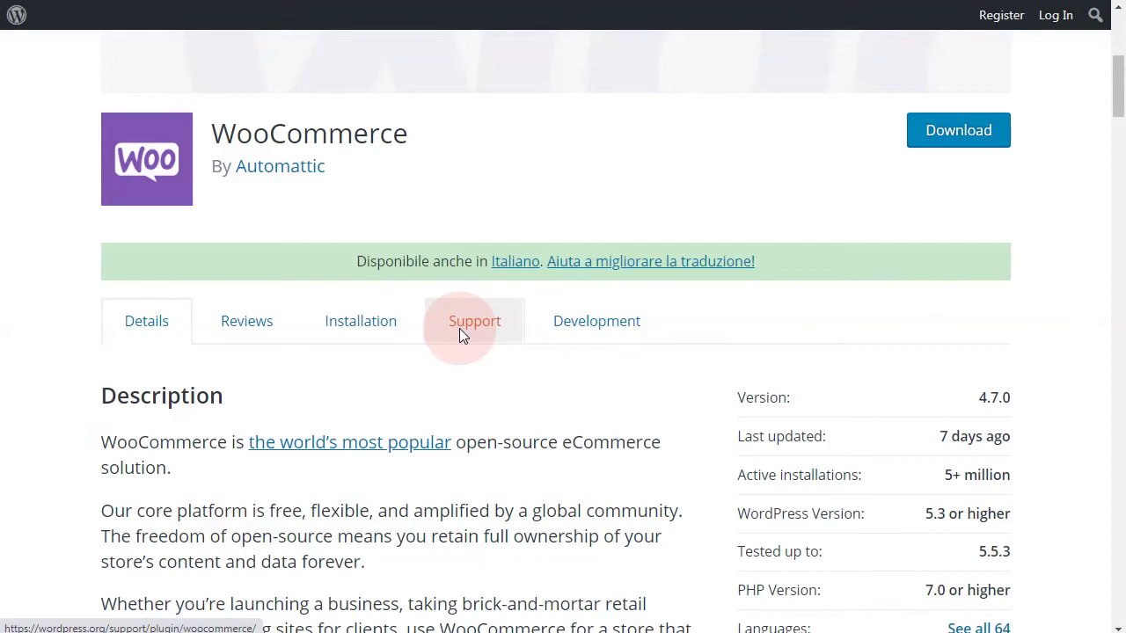
left_click(461, 329)
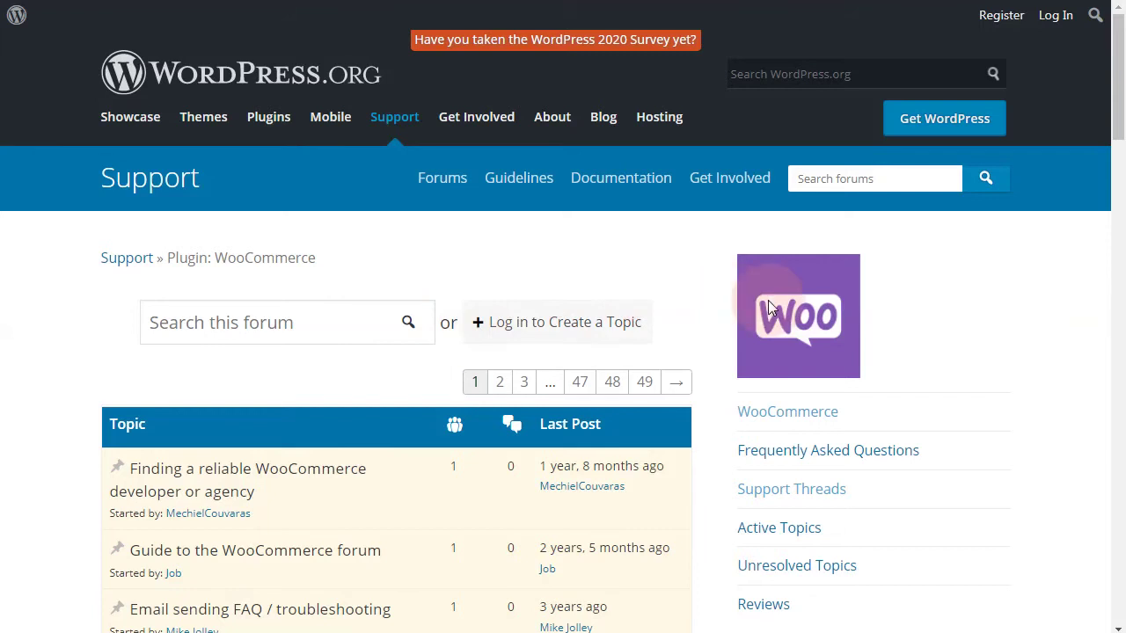
Find and open the pinned forum topic "BEFORE POSTING: Gather the following details…" and read its requirements.
scroll(768, 306, "down", 1)
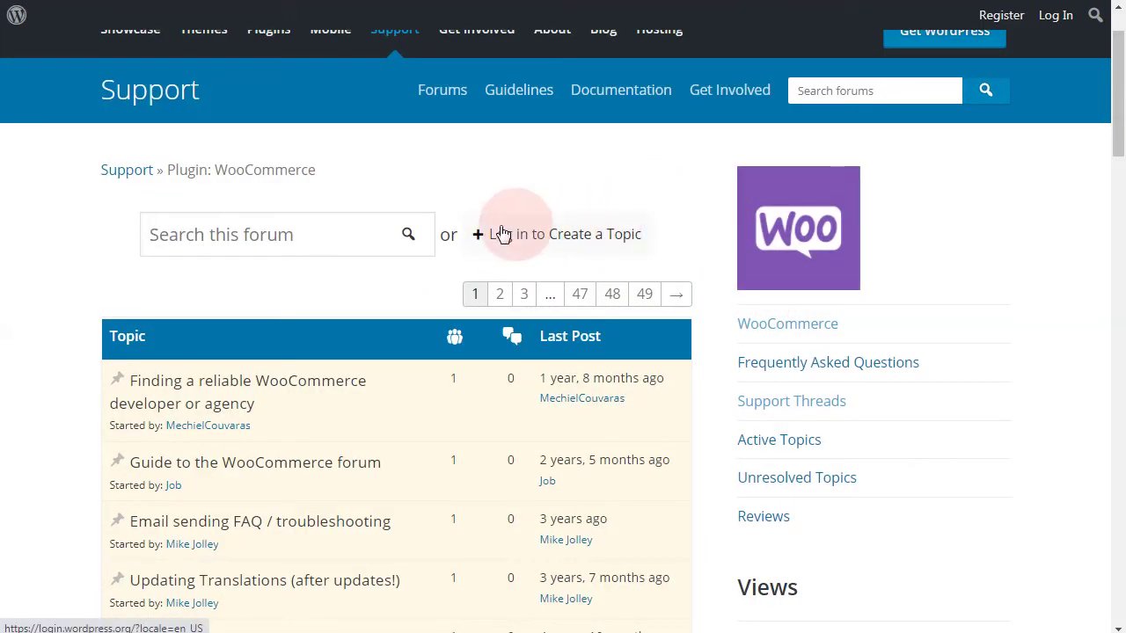
scroll(618, 237, "down", 5)
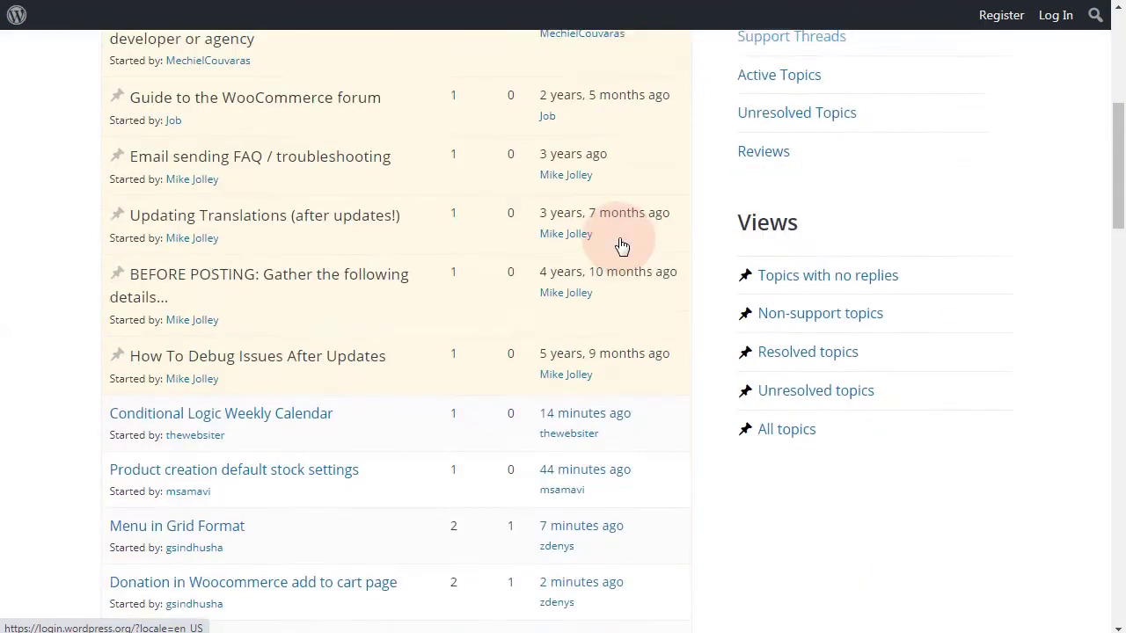
scroll(618, 238, "up", 2)
scroll(619, 238, "up", 1)
scroll(618, 237, "down", 1)
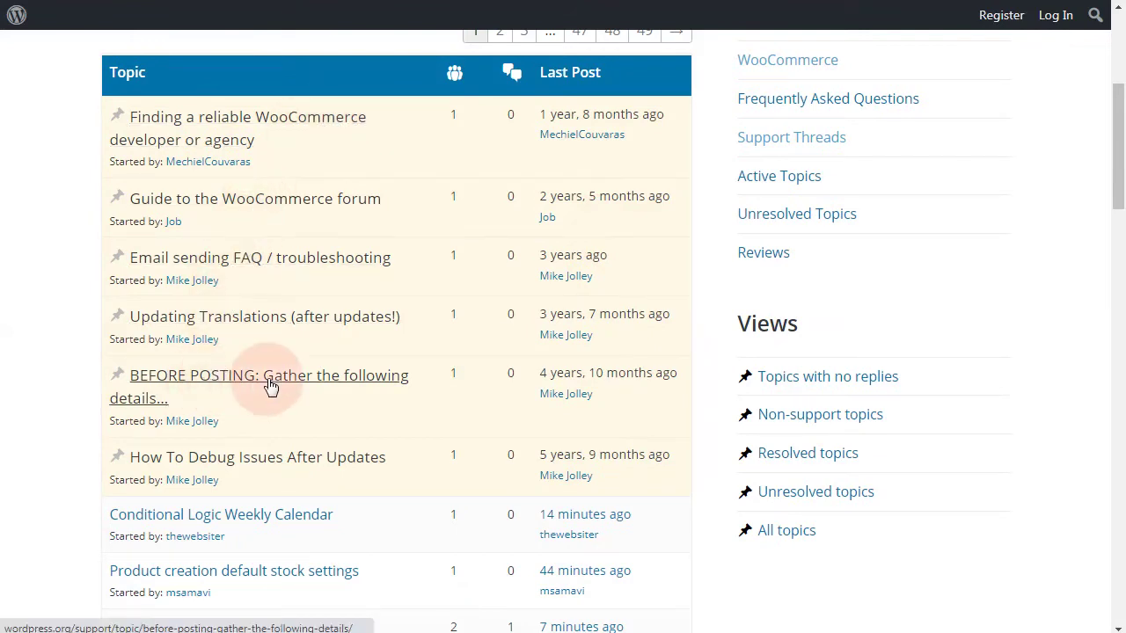
left_click(222, 378)
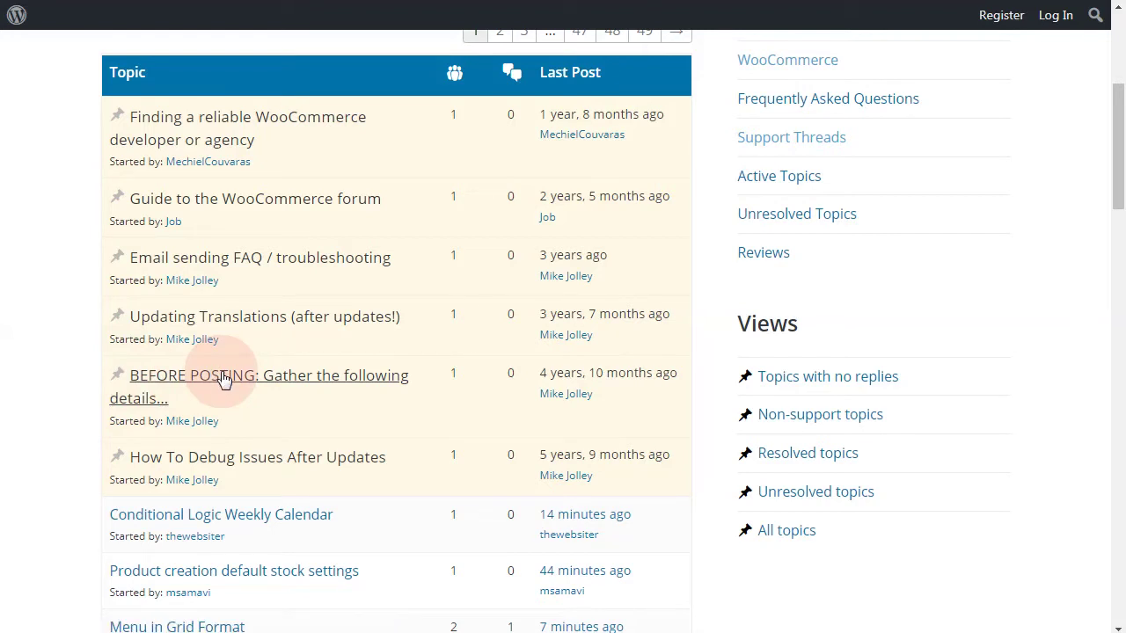
scroll(225, 378, "down", 3)
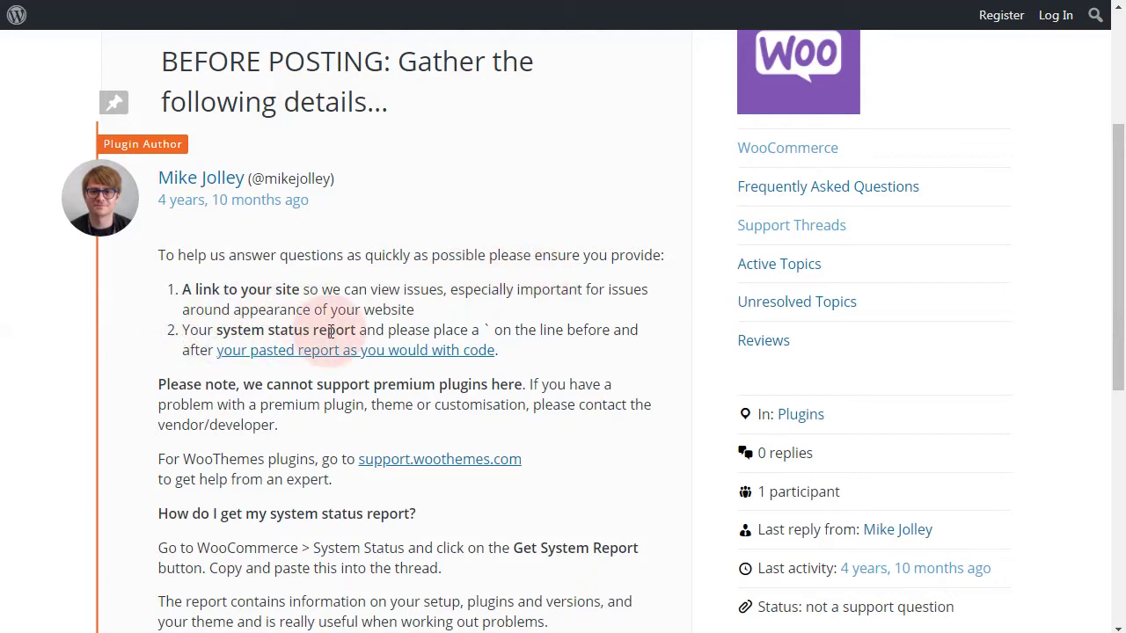
Return to the site's WooCommerce System status page, generate the system report and copy it for support.
left_click(483, 0)
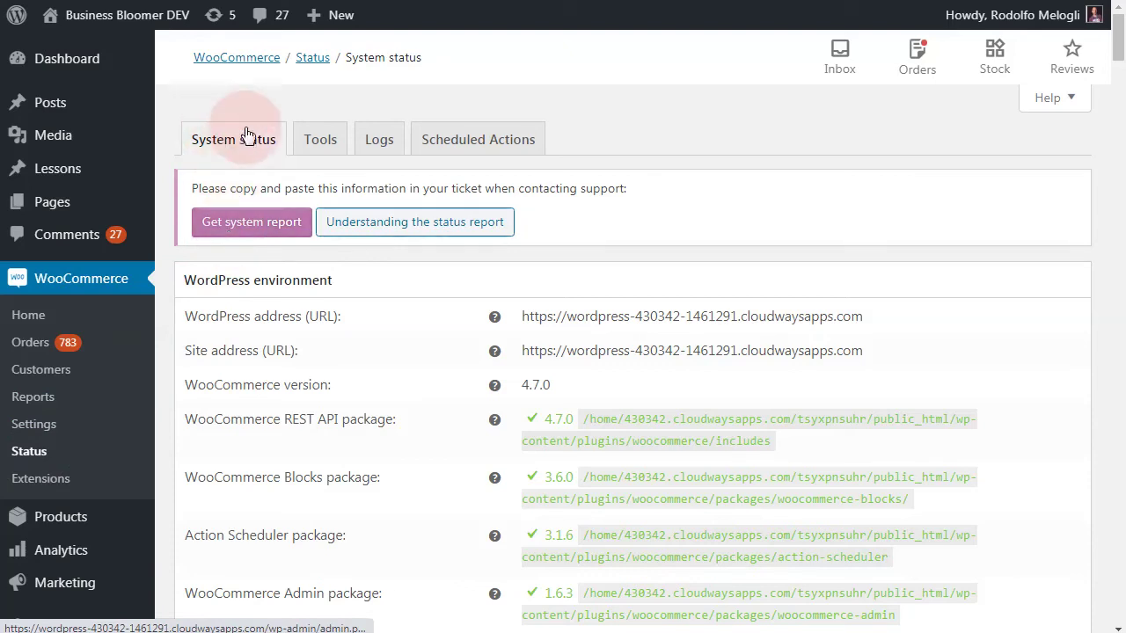
left_click(243, 224)
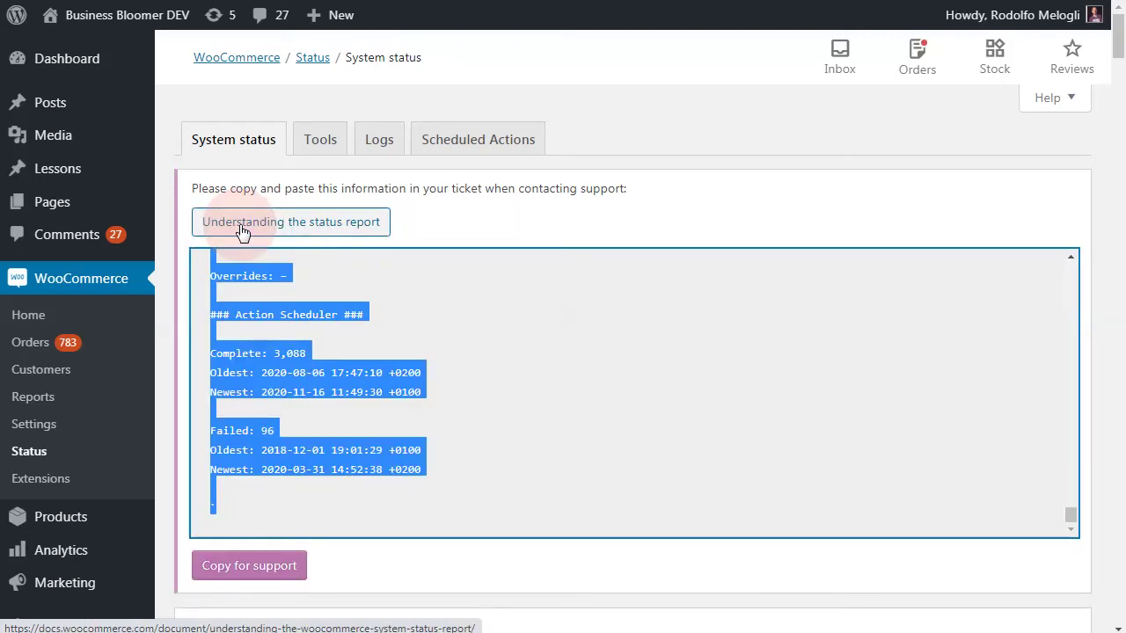
left_click(251, 569)
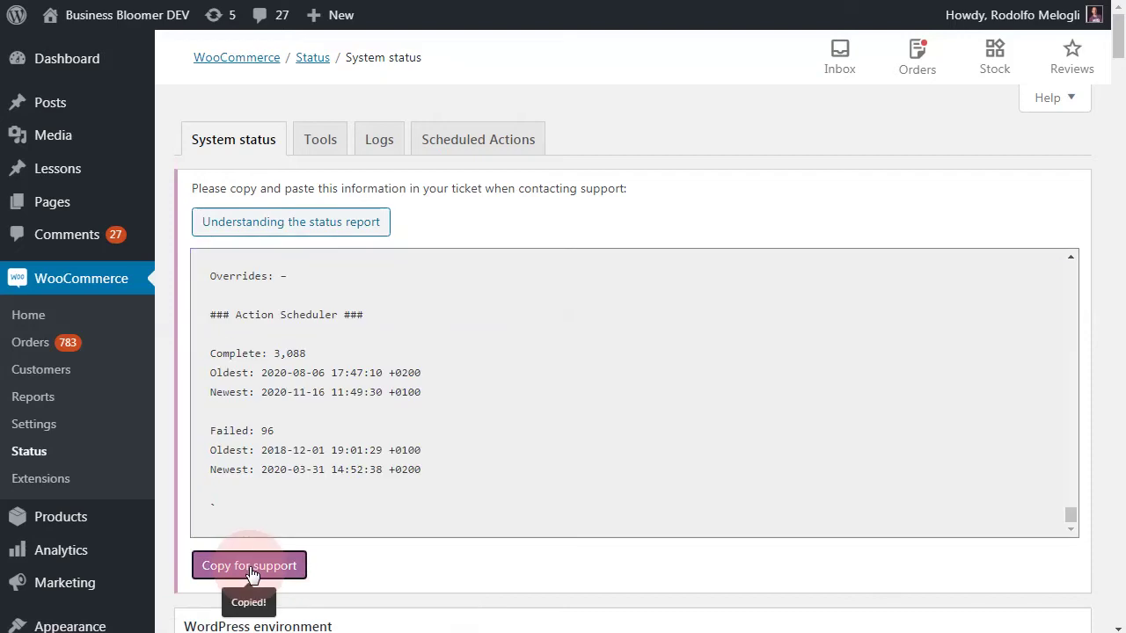
Go back to the "BEFORE POSTING" topic and check its instructions on supplying the system status report.
left_click(601, 150)
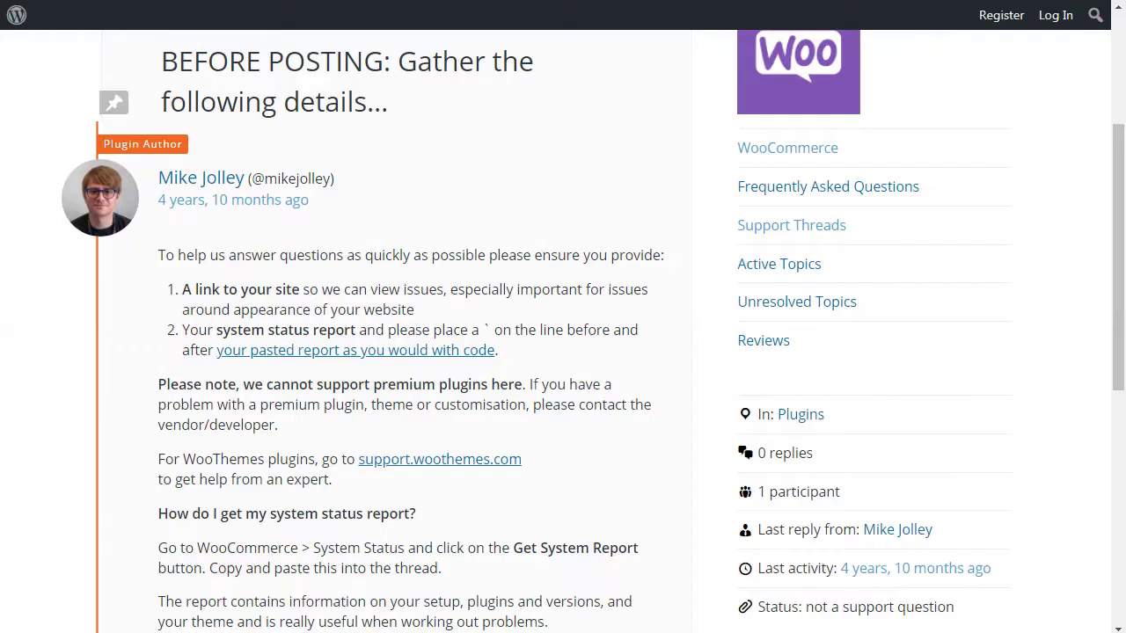
left_click(585, 183)
scroll(586, 189, "up", 3)
scroll(463, 377, "down", 4)
scroll(463, 377, "down", 5)
scroll(463, 383, "up", 2)
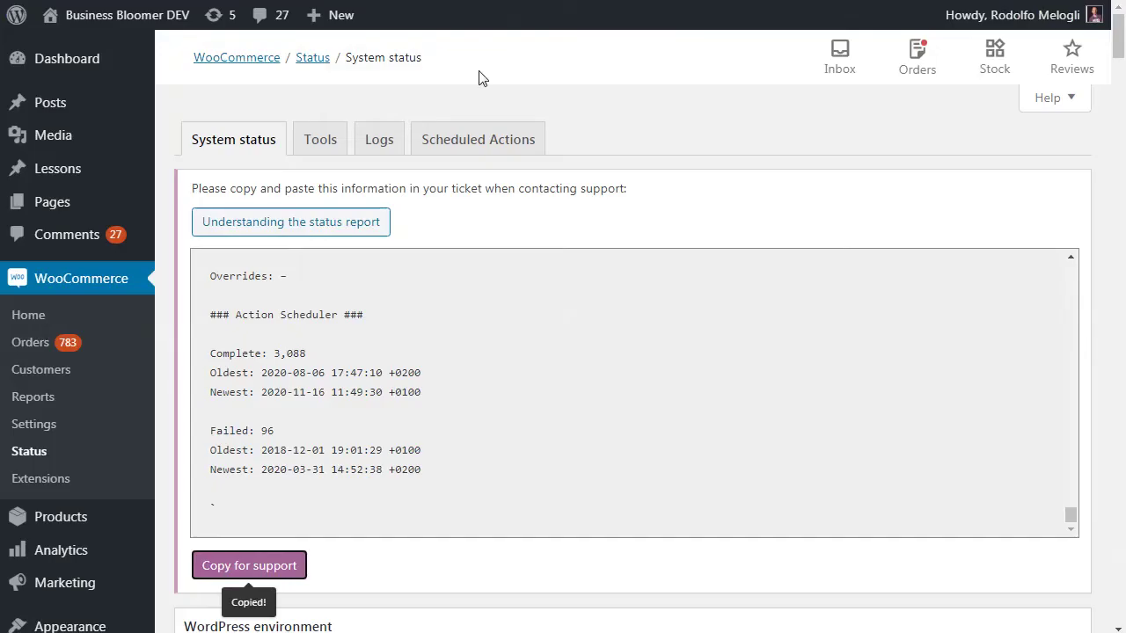
Review the System status page down to the active plugins and highlight the compatibility warning for Newsletter - WooCommerce.
scroll(473, 158, "down", 5)
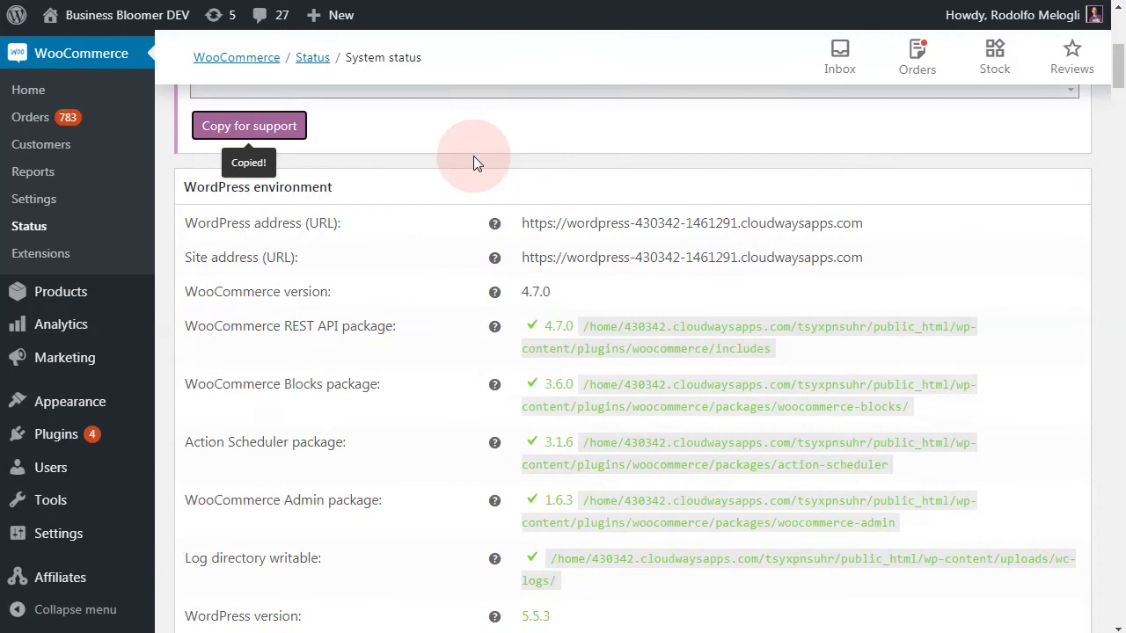
scroll(473, 158, "down", 12)
scroll(473, 157, "down", 20)
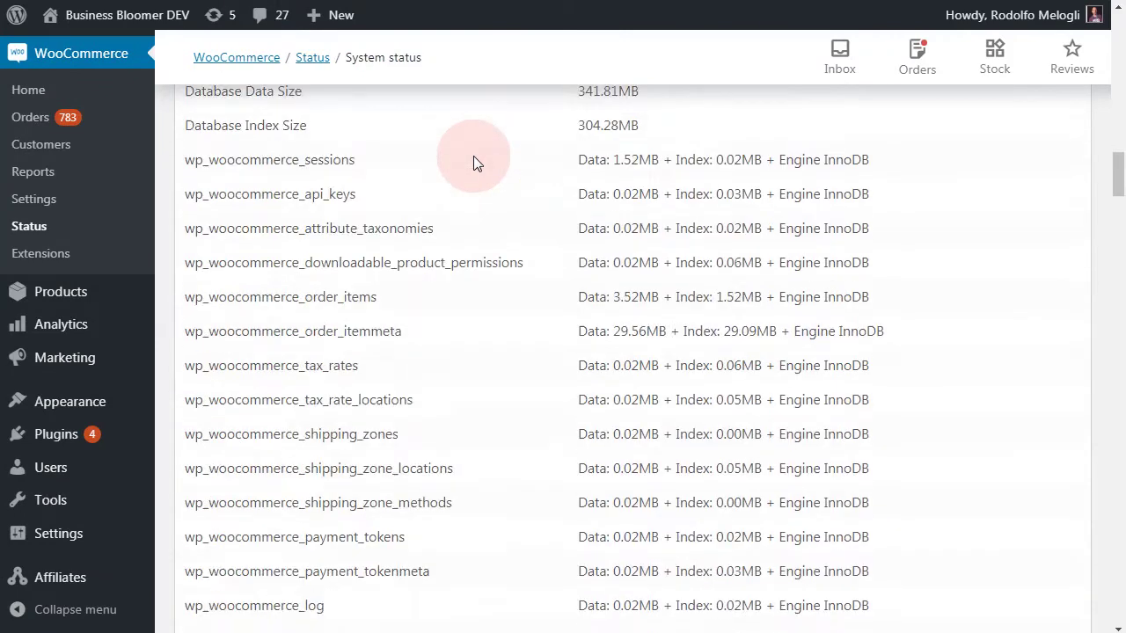
scroll(473, 155, "down", 20)
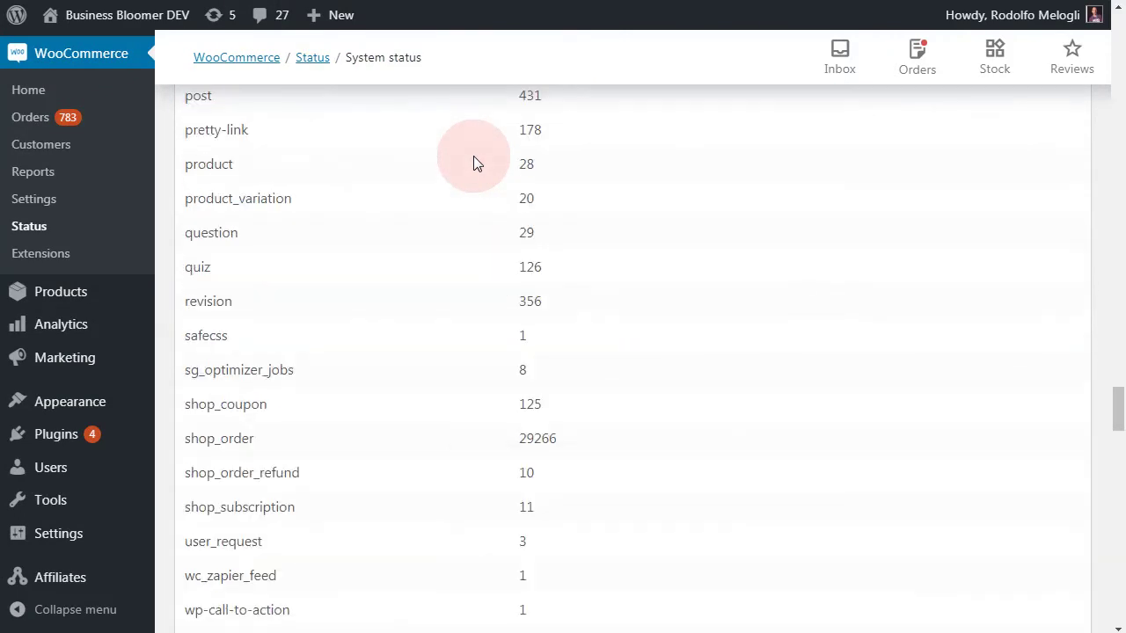
scroll(473, 155, "down", 1)
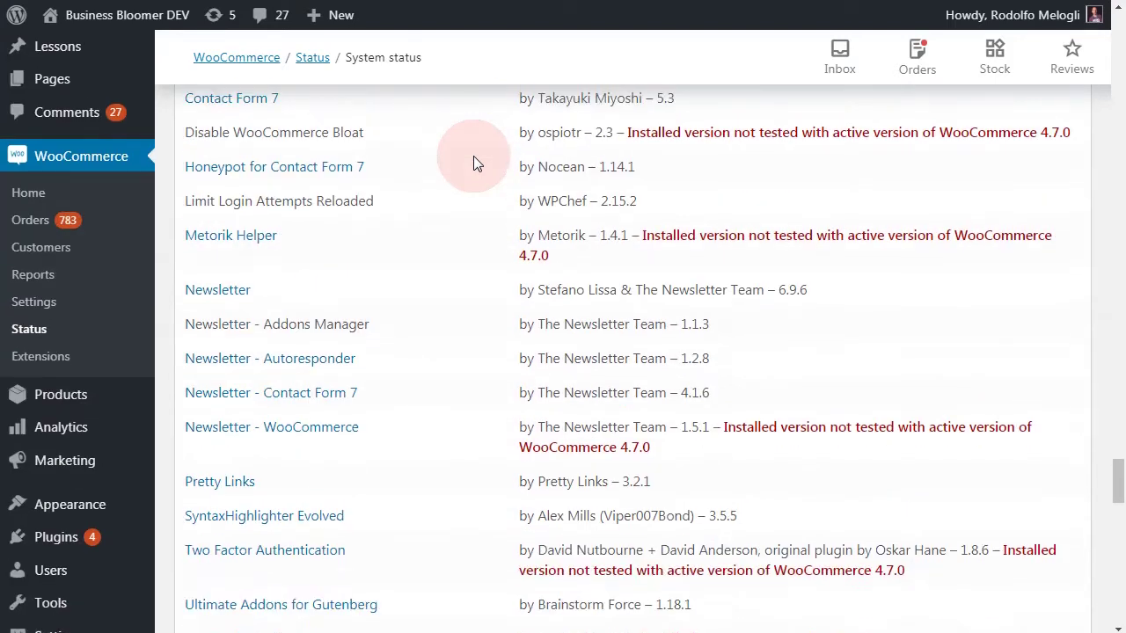
scroll(473, 155, "up", 1)
left_click_drag(724, 500, 925, 500)
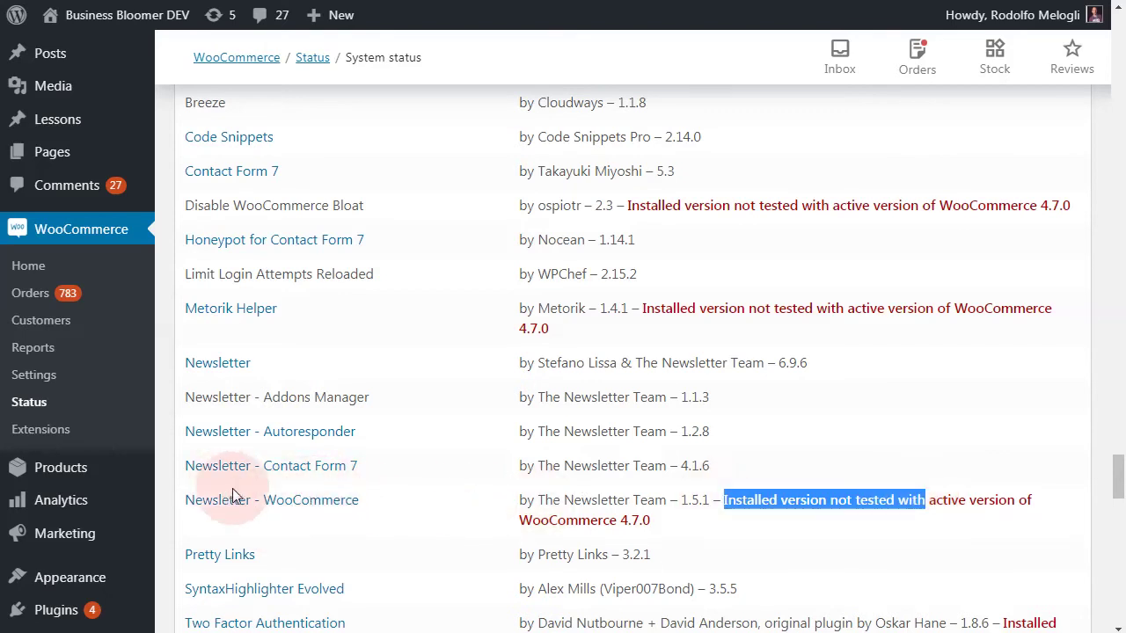
Examine the remaining plugins and the Settings, theme, Templates and Action Scheduler sections of the status page.
scroll(580, 396, "down", 6)
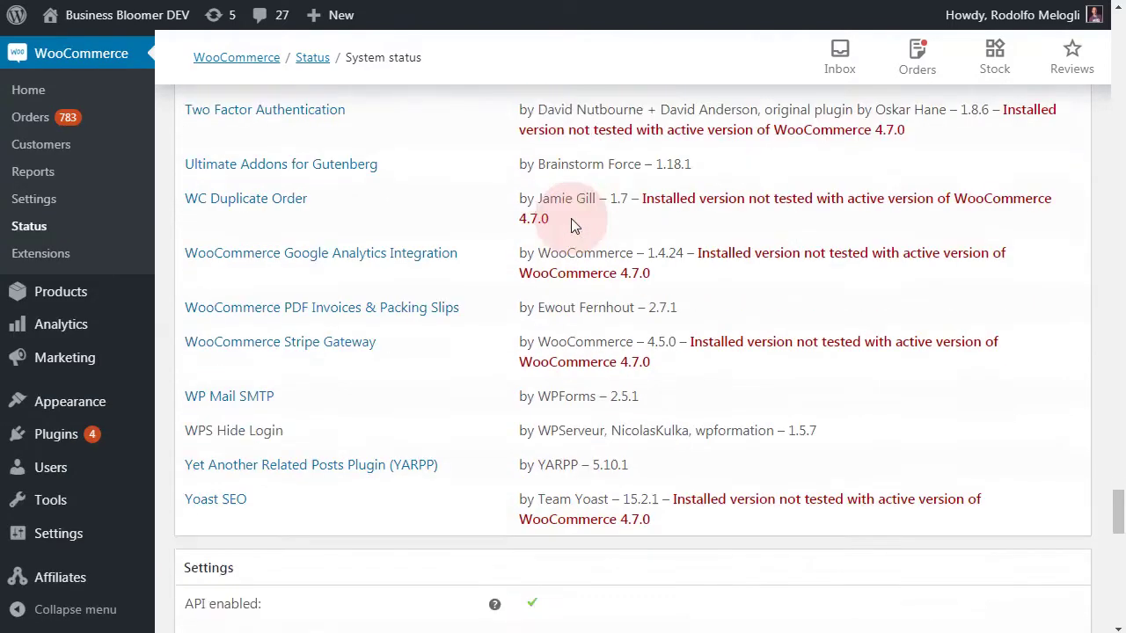
scroll(571, 220, "down", 2)
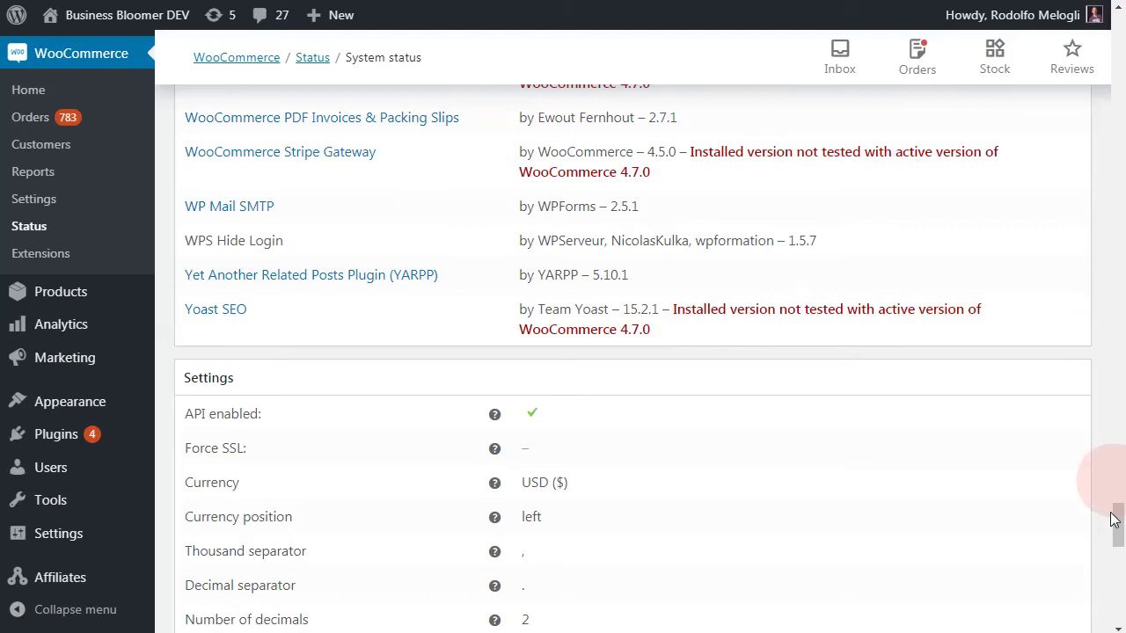
left_click_drag(1118, 528, 1117, 603)
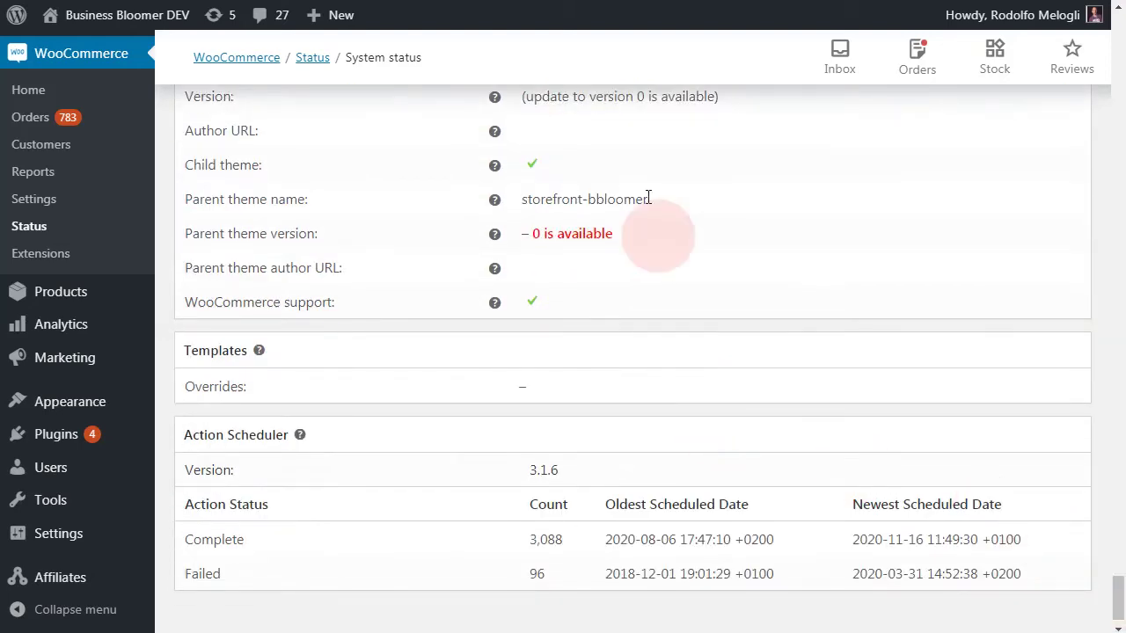
Reread the "BEFORE POSTING" topic, covering the site link, system status report and checks required before posting.
left_click(669, 1)
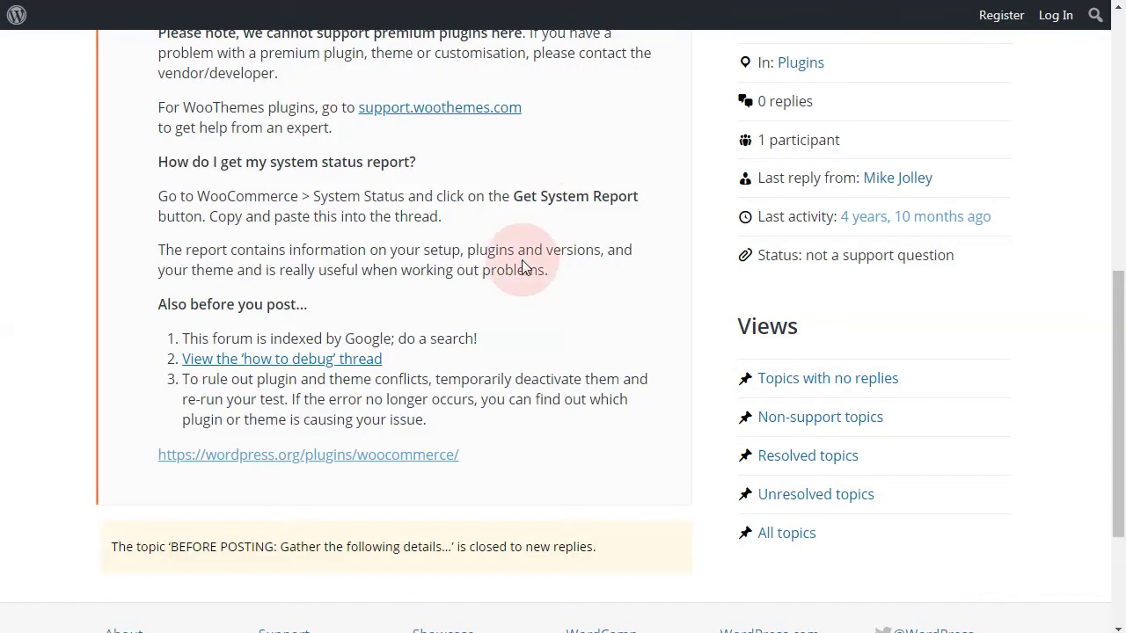
scroll(524, 266, "up", 3)
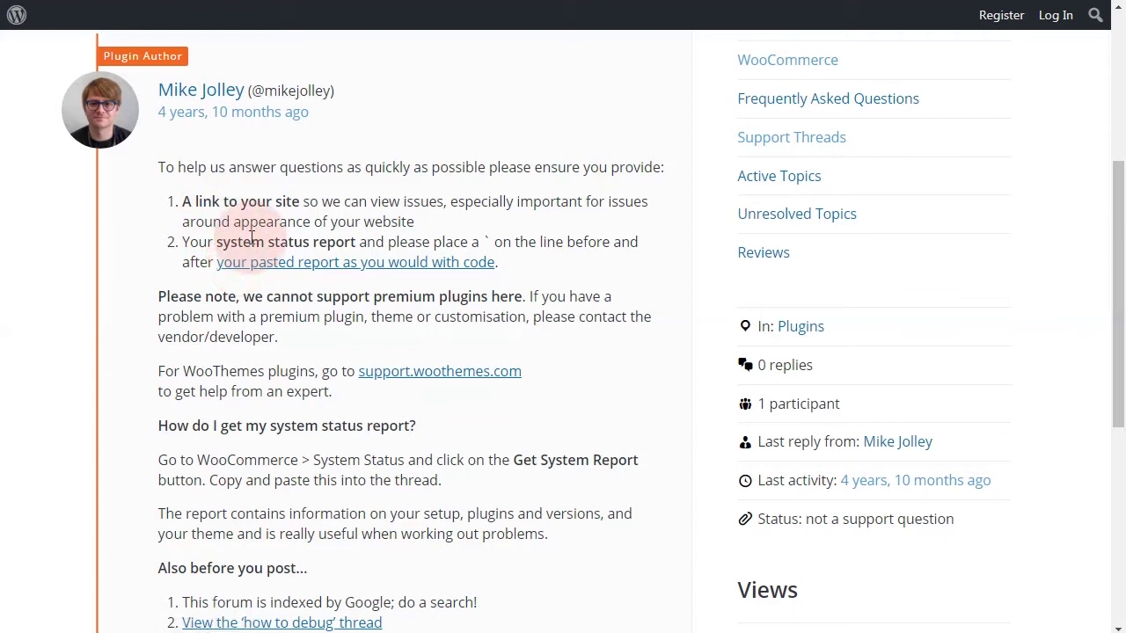
scroll(252, 238, "down", 3)
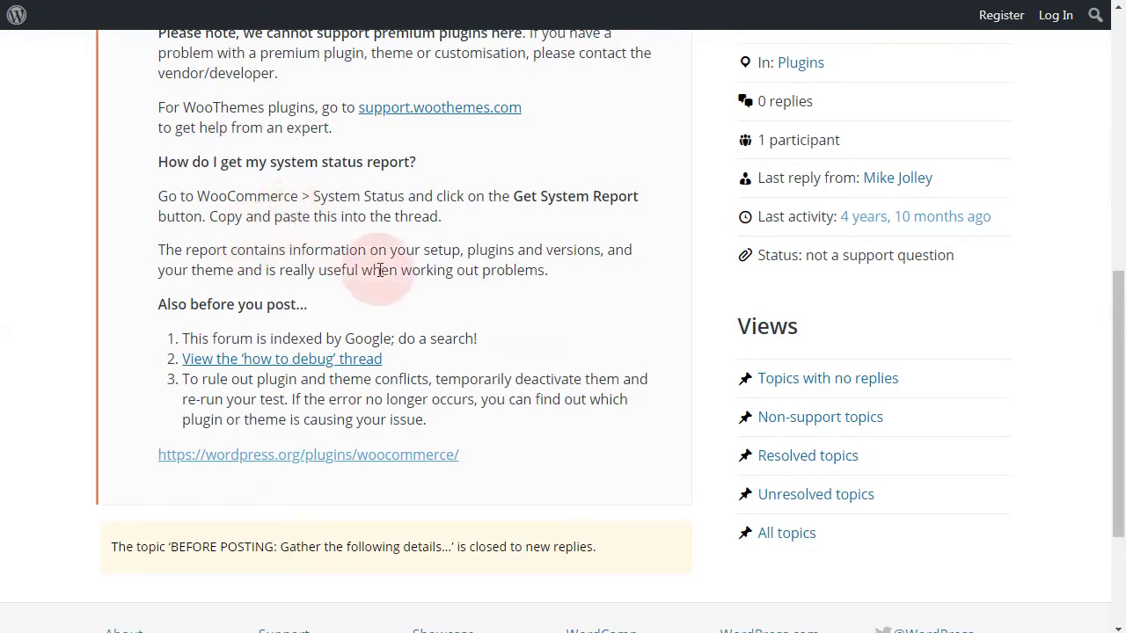
scroll(427, 297, "up", 5)
scroll(428, 308, "up", 2)
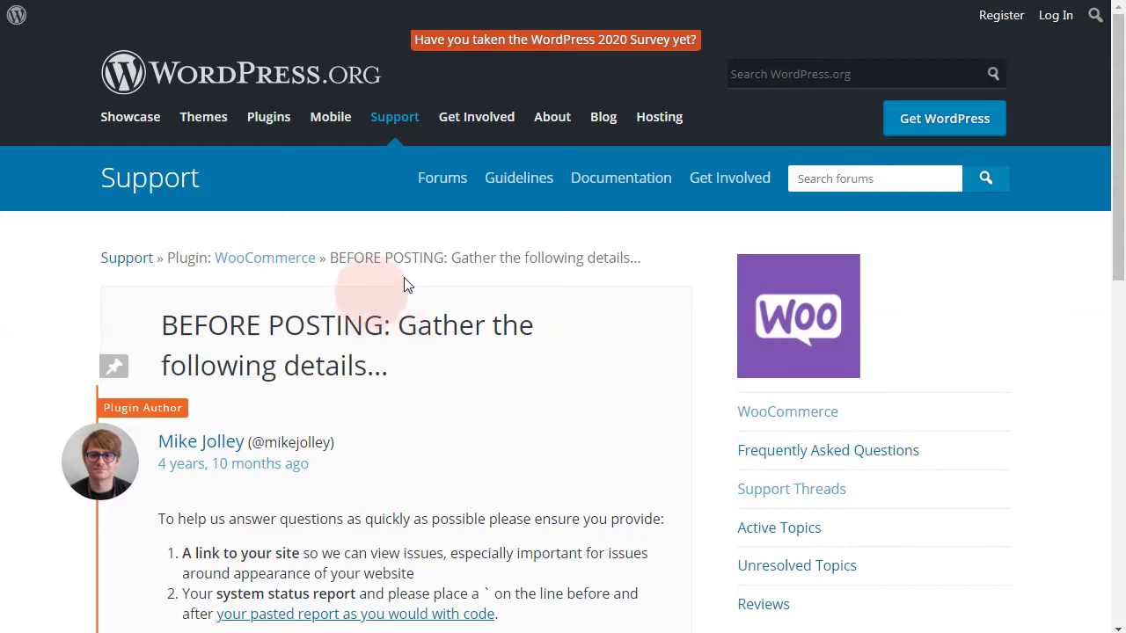
scroll(444, 304, "down", 1)
scroll(449, 307, "down", 3)
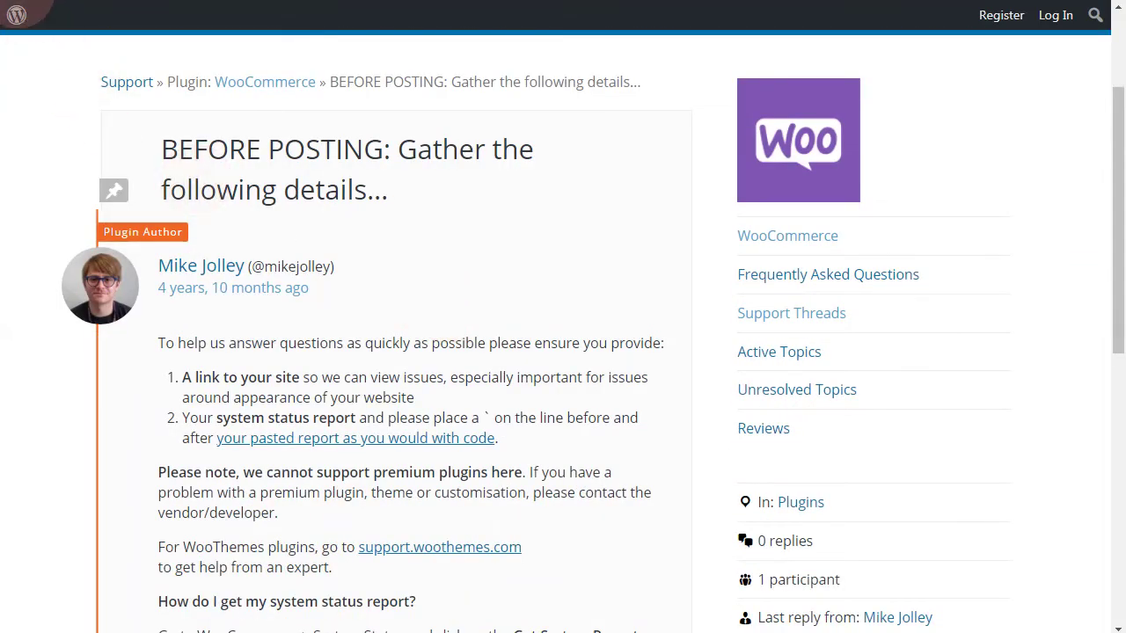
Return to the WooCommerce support forum's topic list and browse the recently posted topics.
left_click(461, 293)
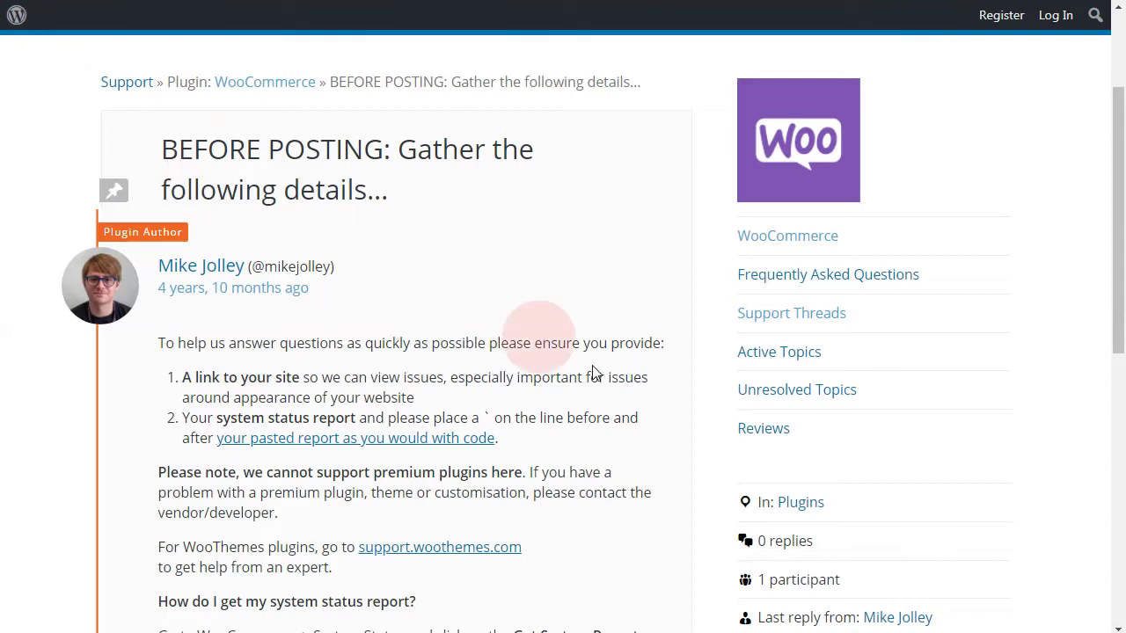
scroll(673, 388, "down", 5)
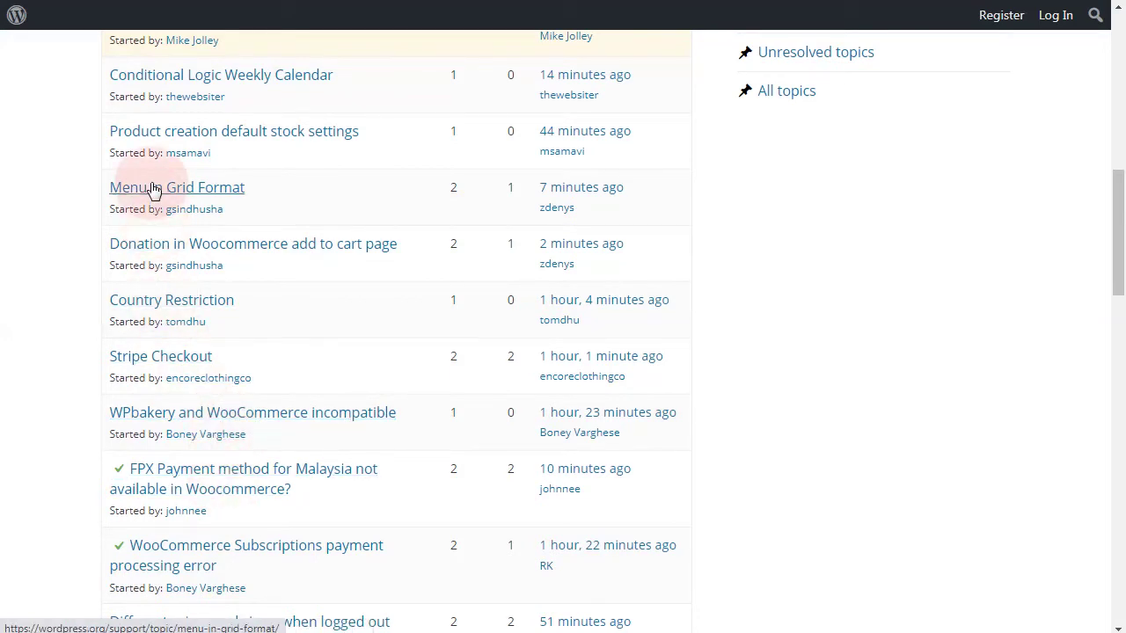
scroll(151, 189, "down", 4)
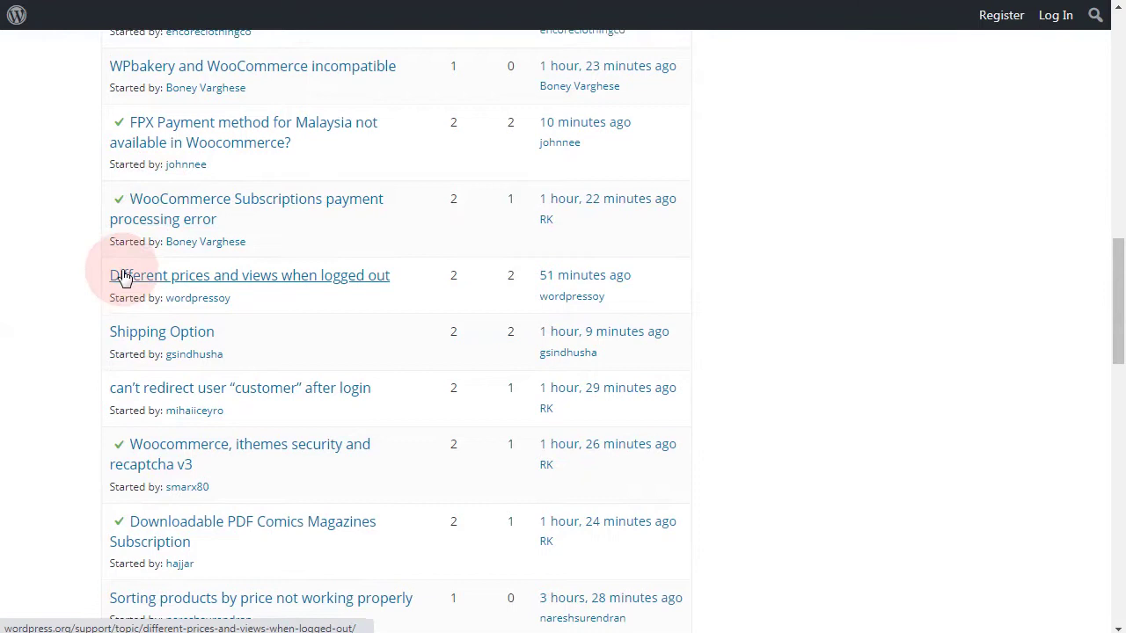
scroll(121, 276, "up", 4)
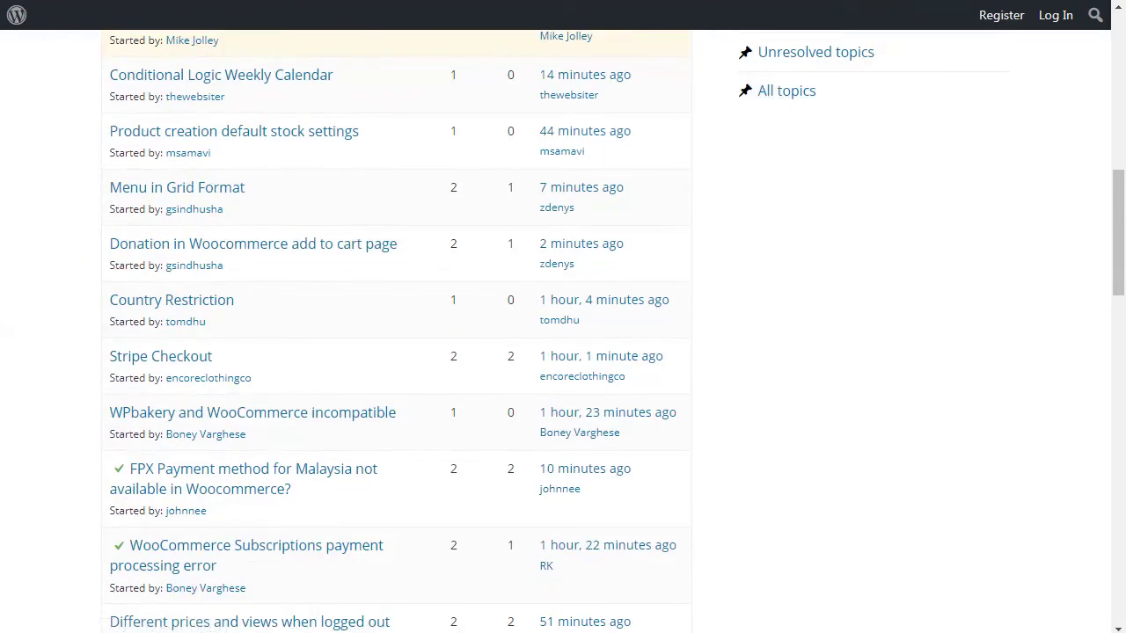
Search Google for the WooCommerce GitHub page and open the woocommerce/woocommerce repository.
type("g")
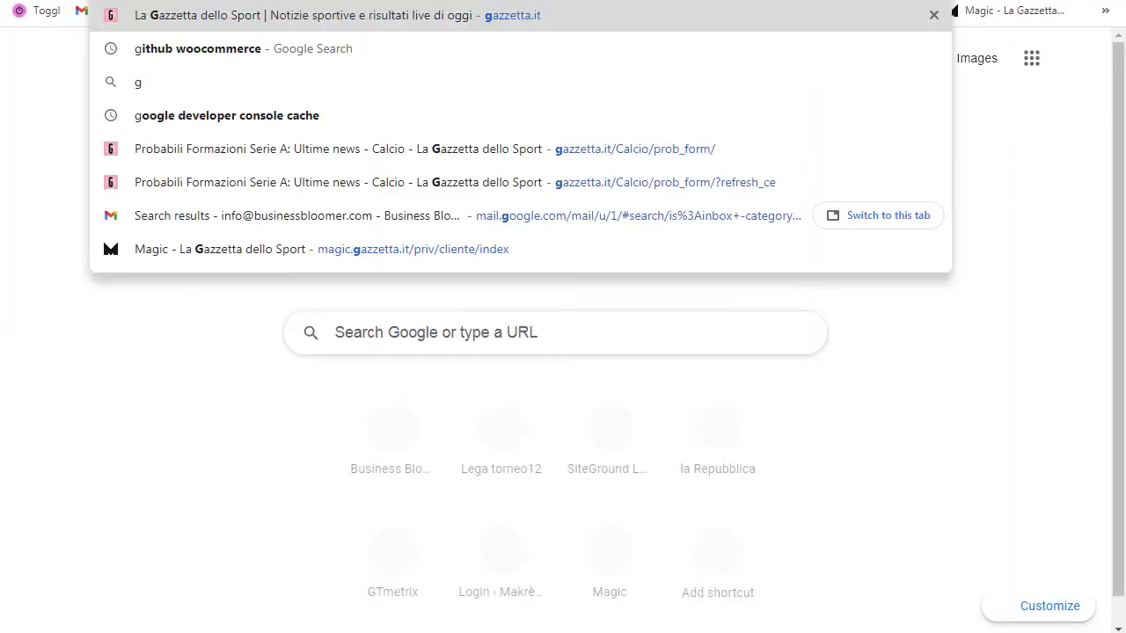
type("ithub woocommmer")
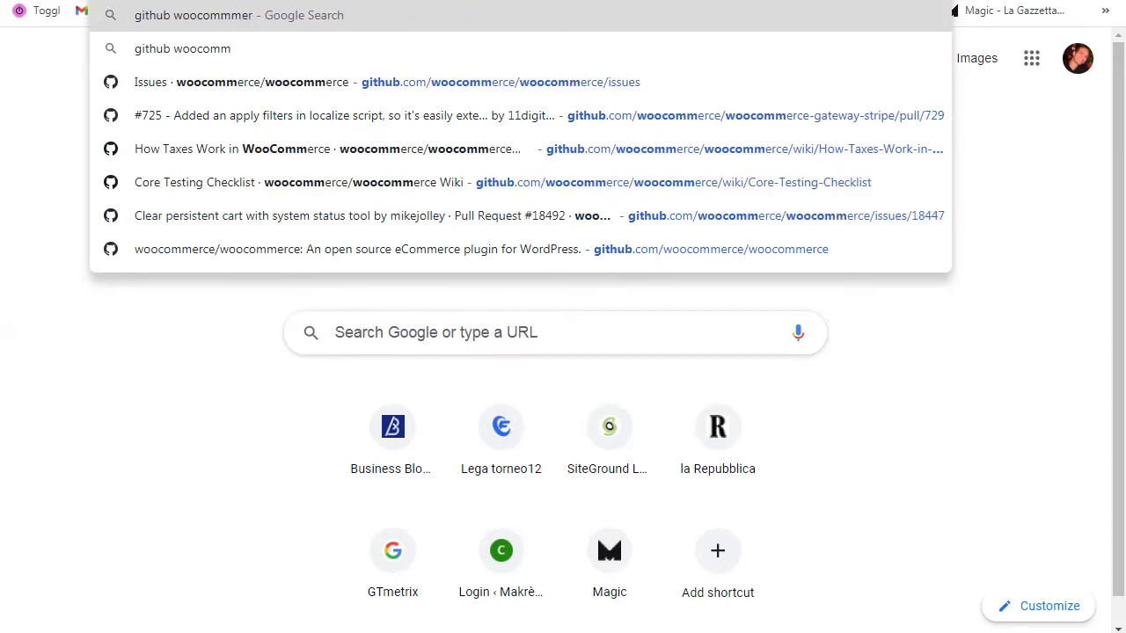
key("Return")
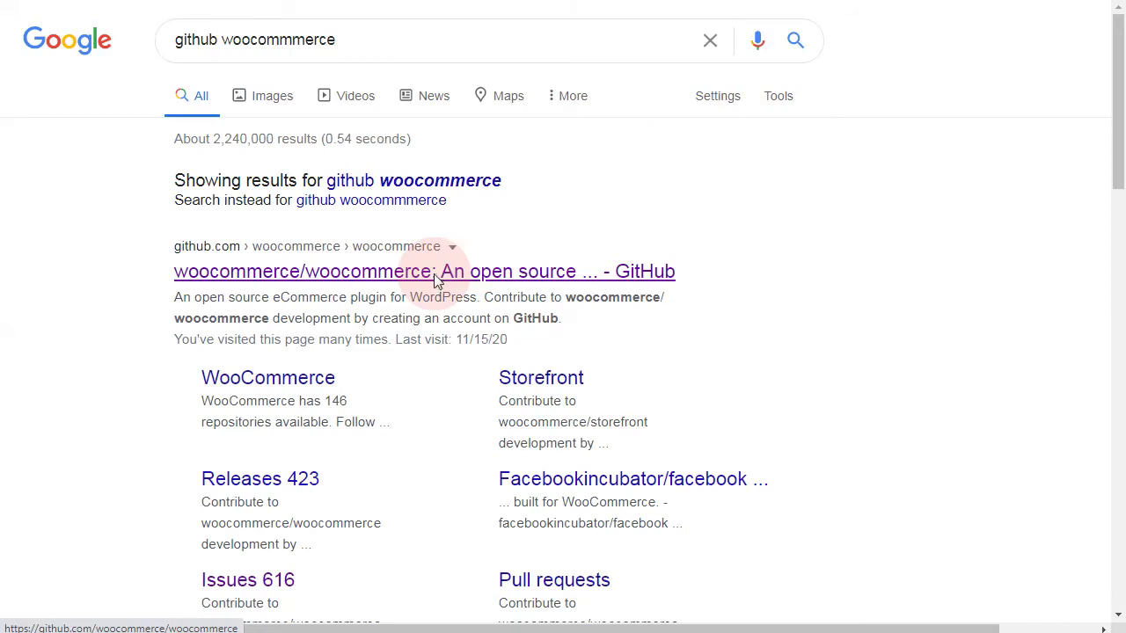
left_click(437, 280)
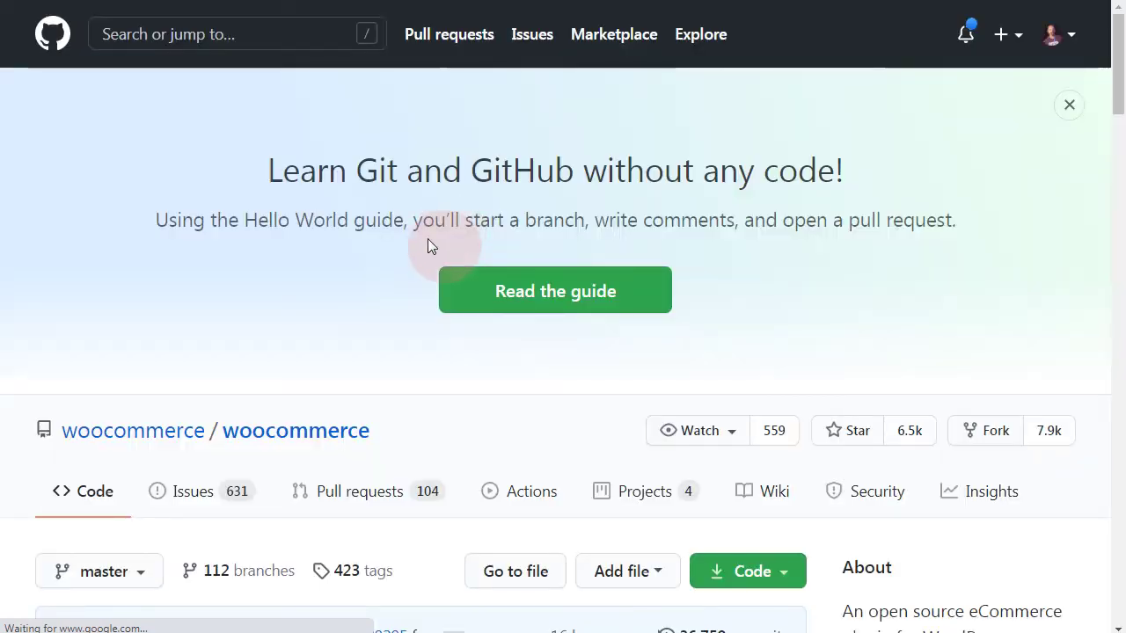
Open the WooCommerce repository's Issues list and browse the recently opened issues.
scroll(424, 237, "down", 1)
scroll(424, 237, "down", 3)
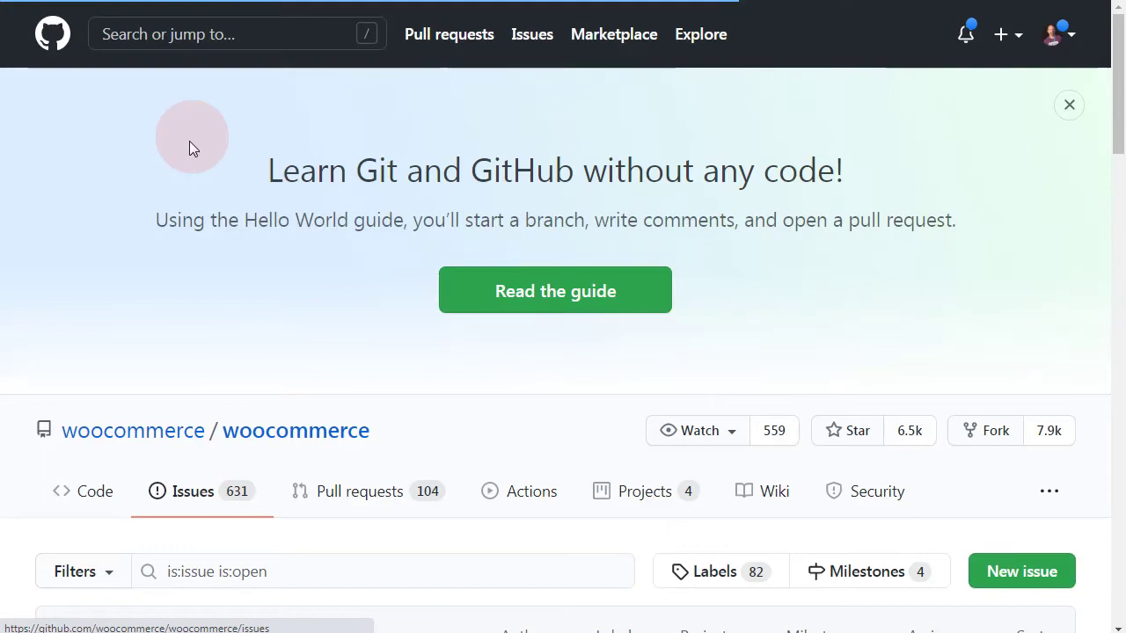
scroll(186, 140, "down", 1)
scroll(186, 138, "down", 4)
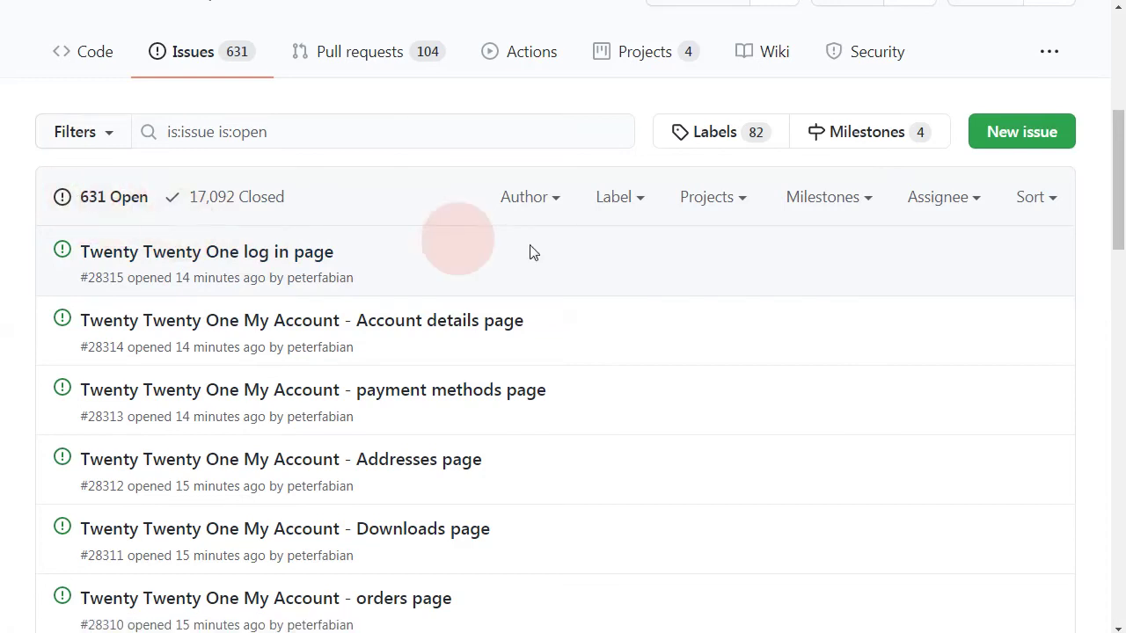
scroll(578, 301, "down", 3)
scroll(579, 303, "down", 15)
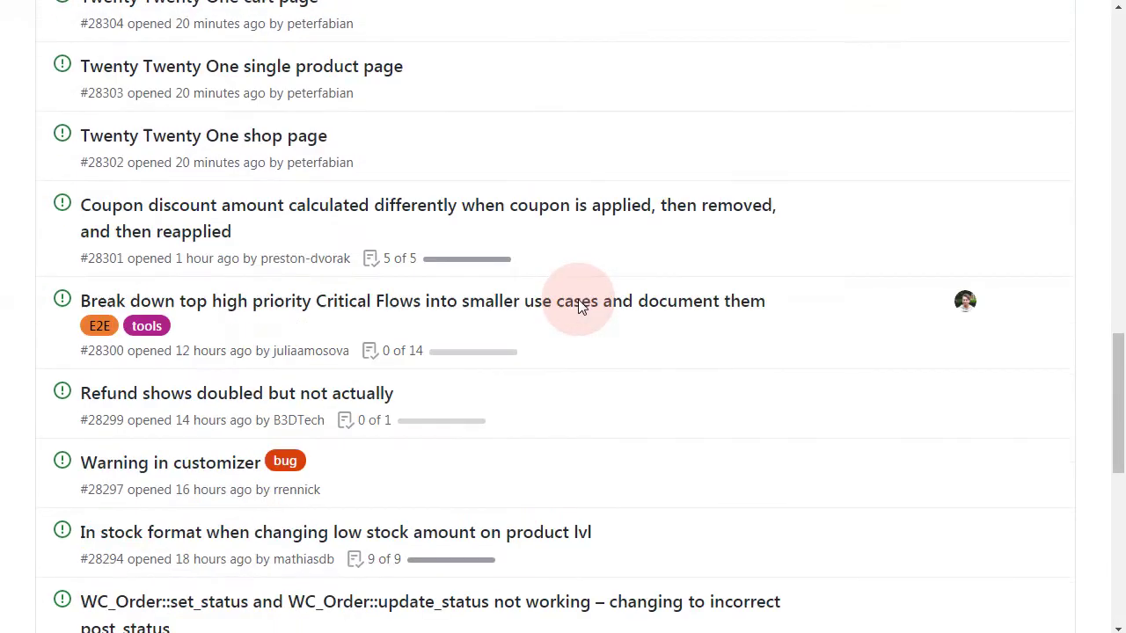
scroll(578, 299, "up", 4)
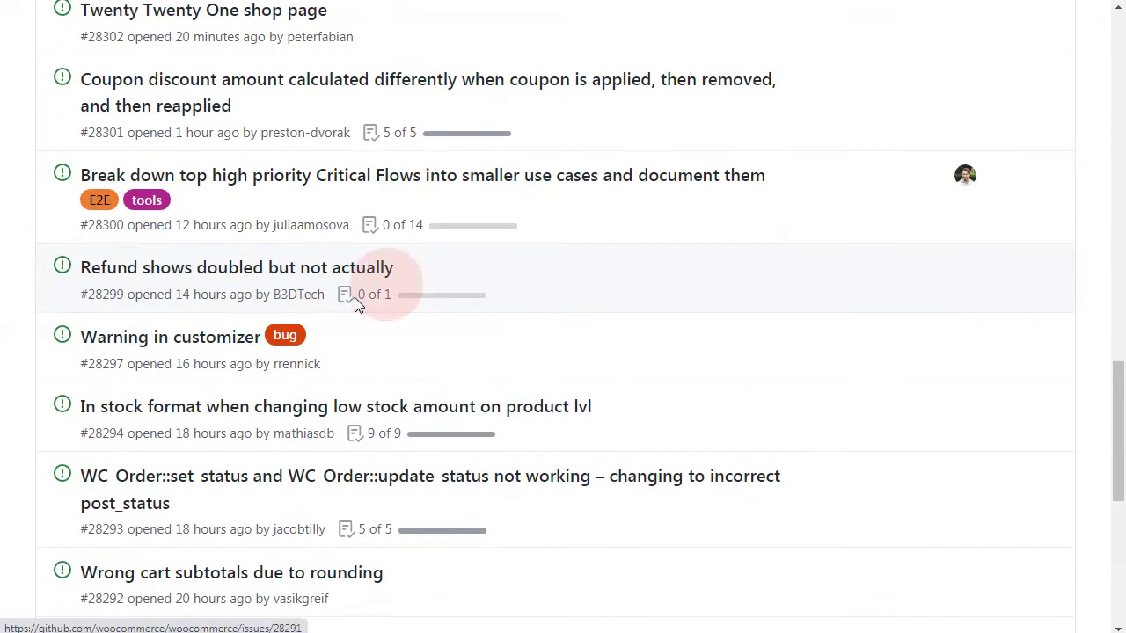
Filter the open issues by the bug label and look through the reported bugs.
left_click(286, 339)
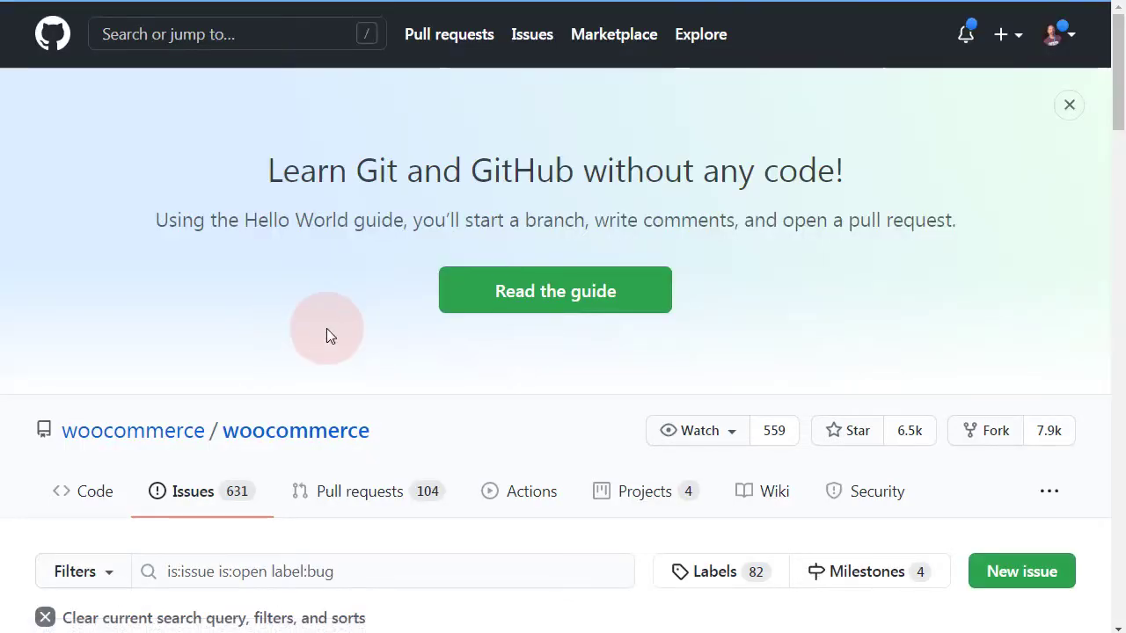
scroll(324, 307, "down", 5)
scroll(324, 303, "down", 1)
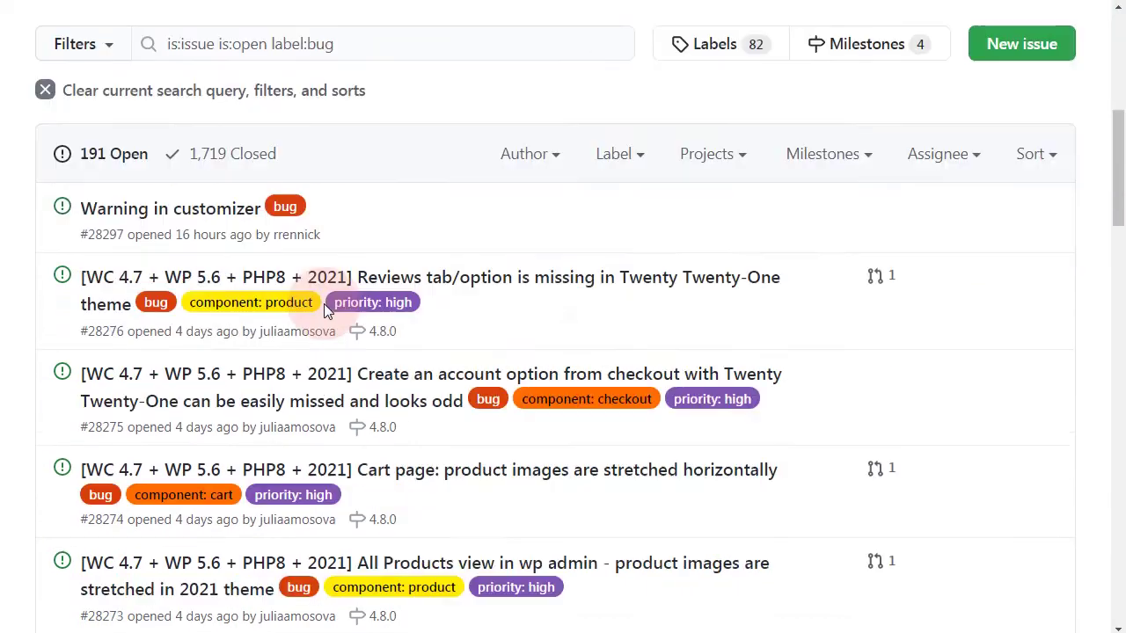
scroll(539, 317, "down", 9)
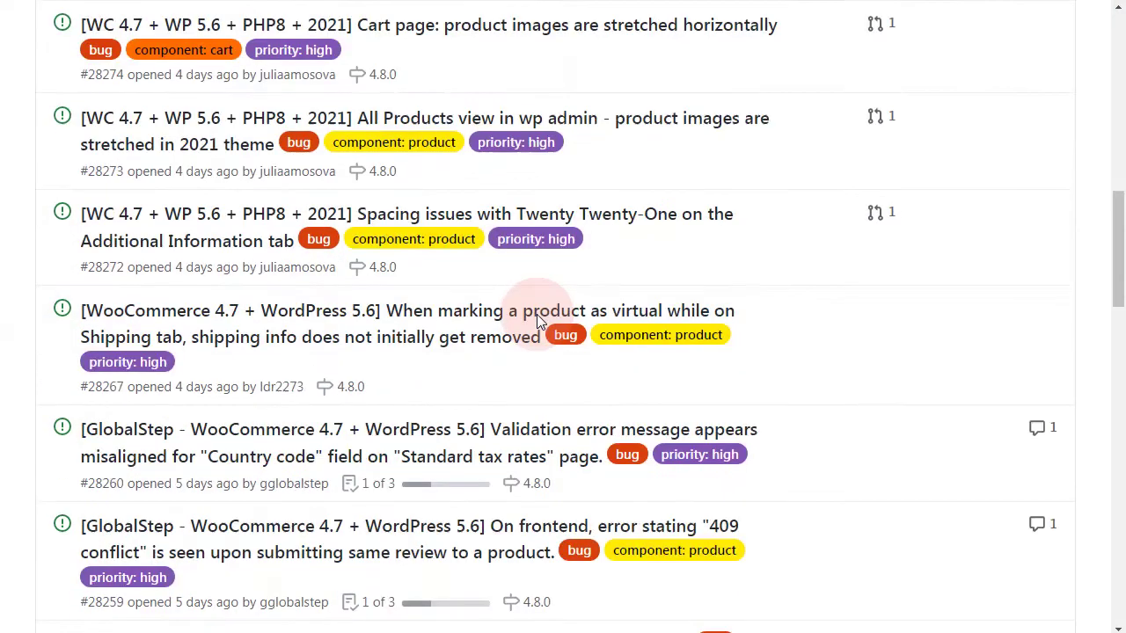
scroll(290, 391, "up", 6)
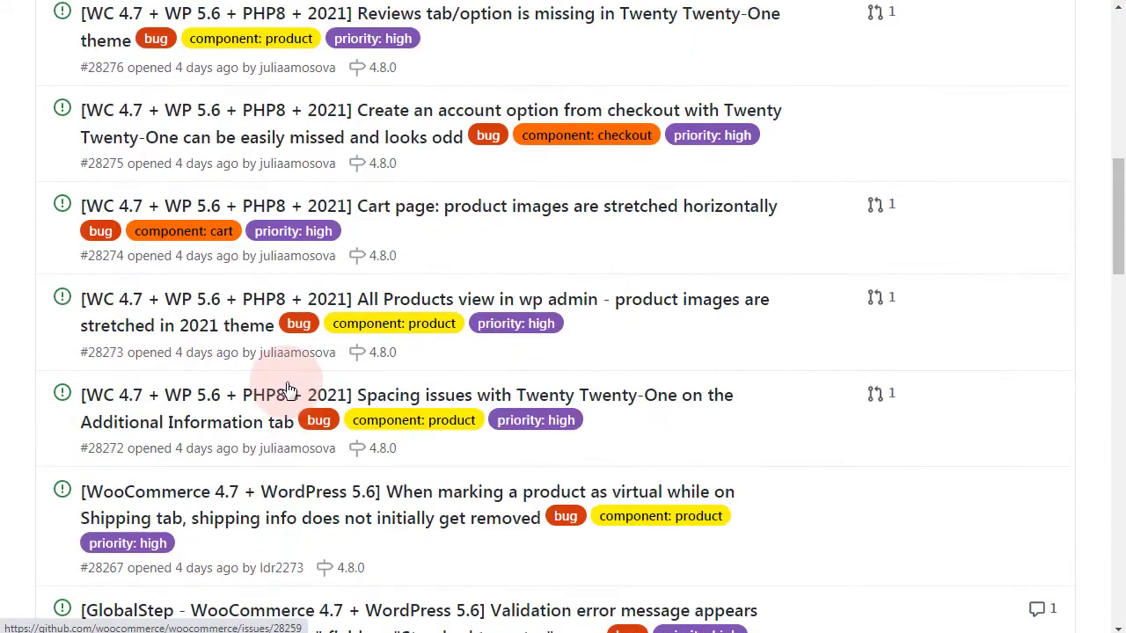
mouse_move(341, 397)
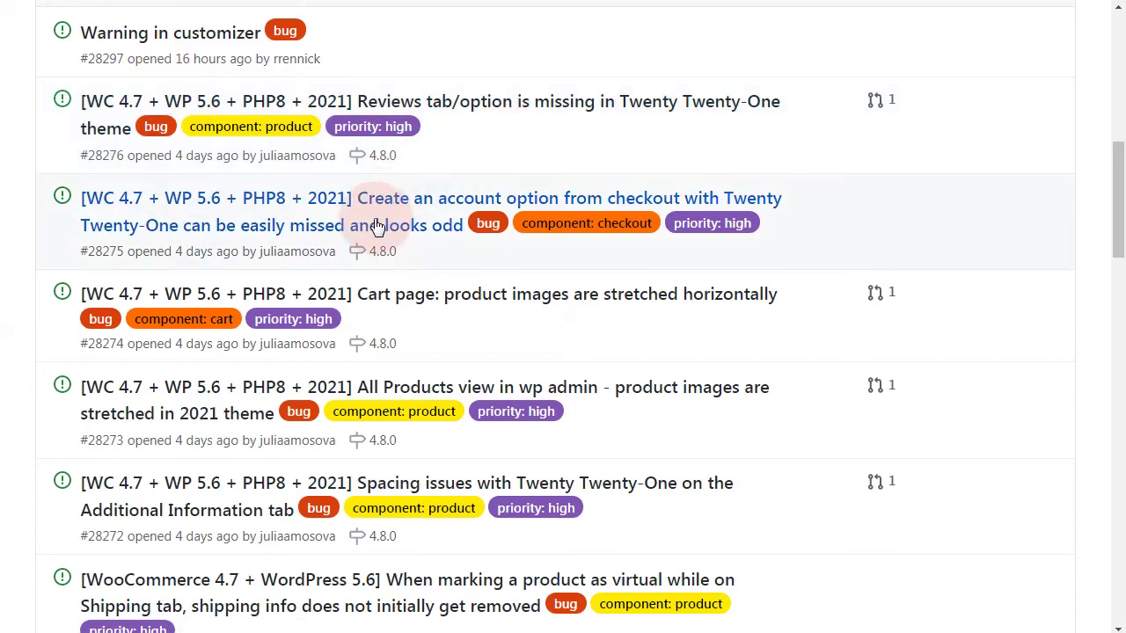
scroll(377, 226, "up", 3)
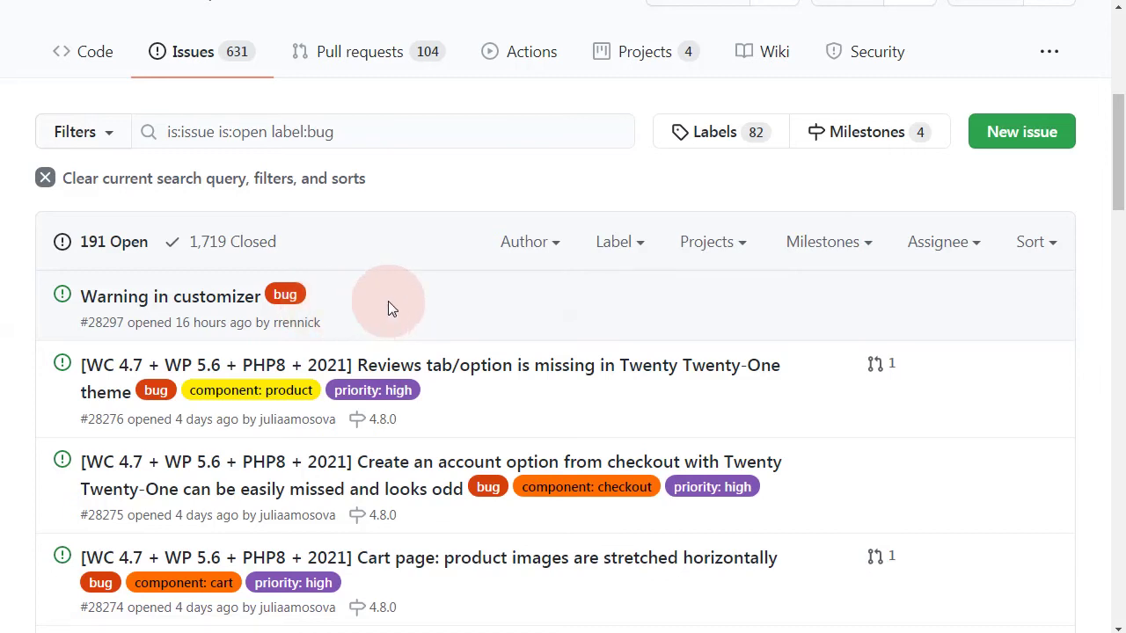
Start a new issue in the repository and choose the Bug report type after reviewing the available issue types.
scroll(389, 301, "up", 3)
scroll(390, 302, "up", 1)
scroll(359, 294, "down", 3)
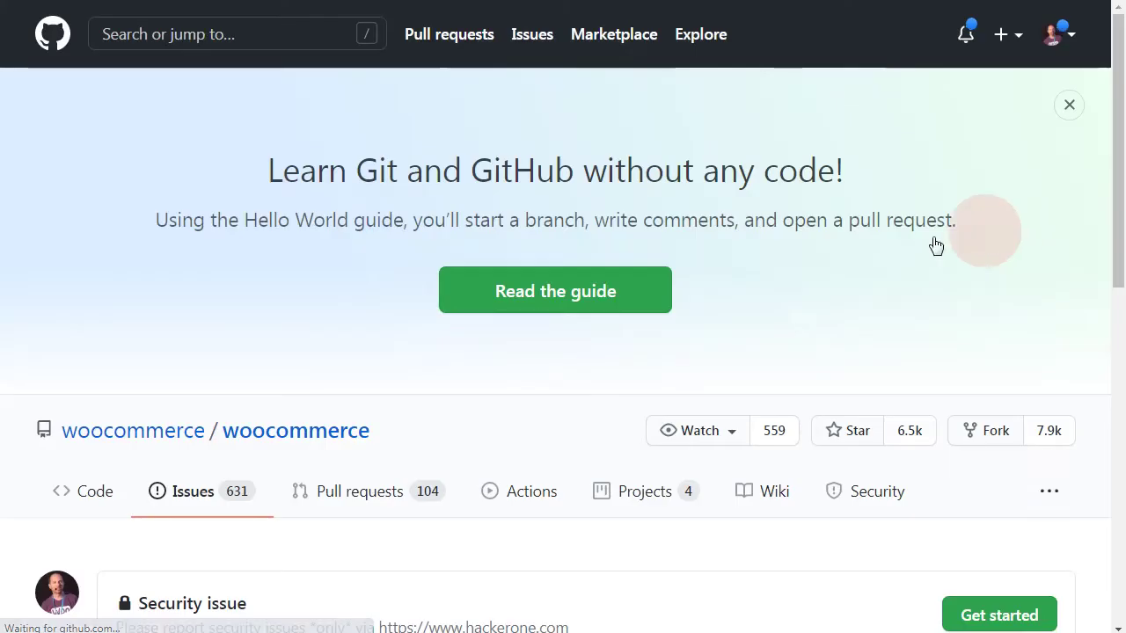
scroll(938, 244, "down", 5)
scroll(880, 254, "down", 4)
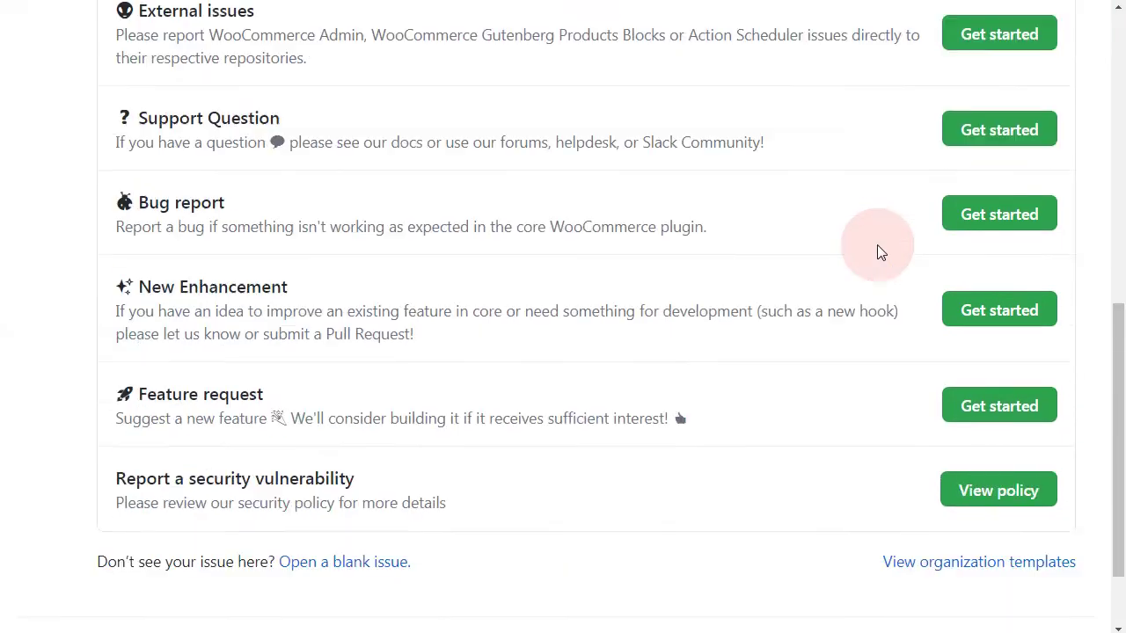
scroll(881, 253, "up", 2)
scroll(877, 247, "up", 2)
scroll(880, 248, "down", 1)
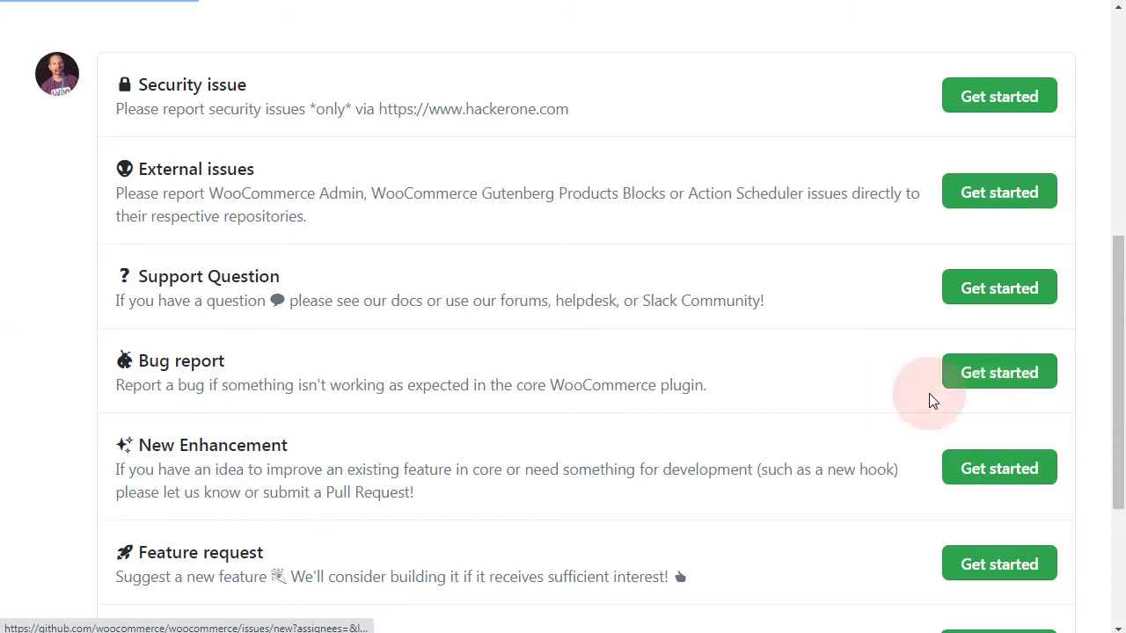
Enter "Urgent!!" as the bug report's title and clear it again.
scroll(841, 392, "down", 5)
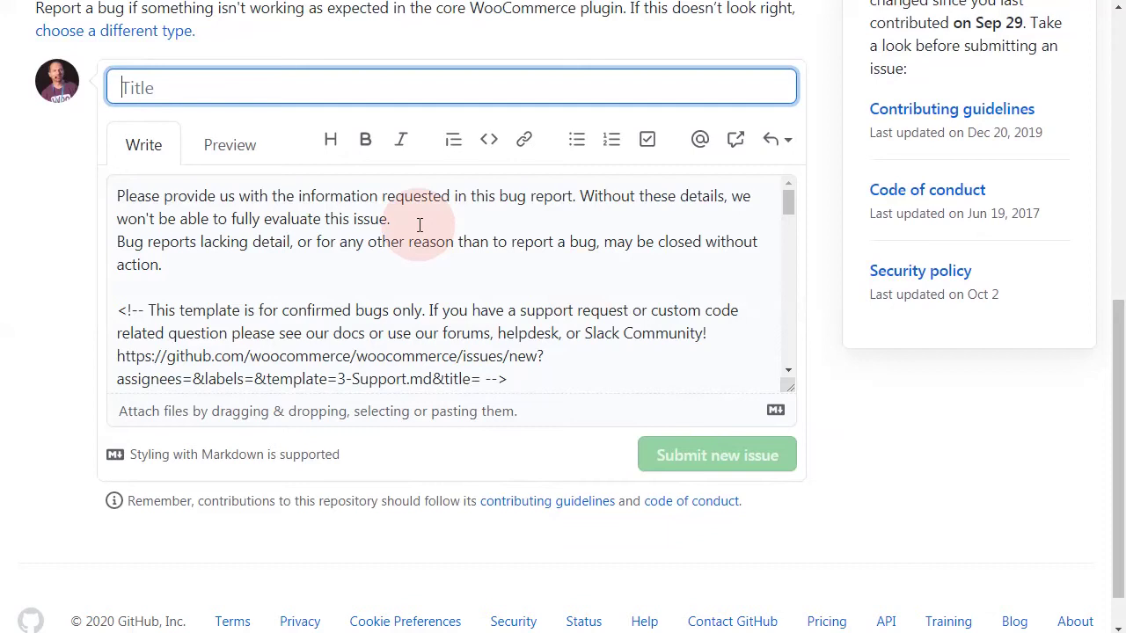
type("Urgent!!")
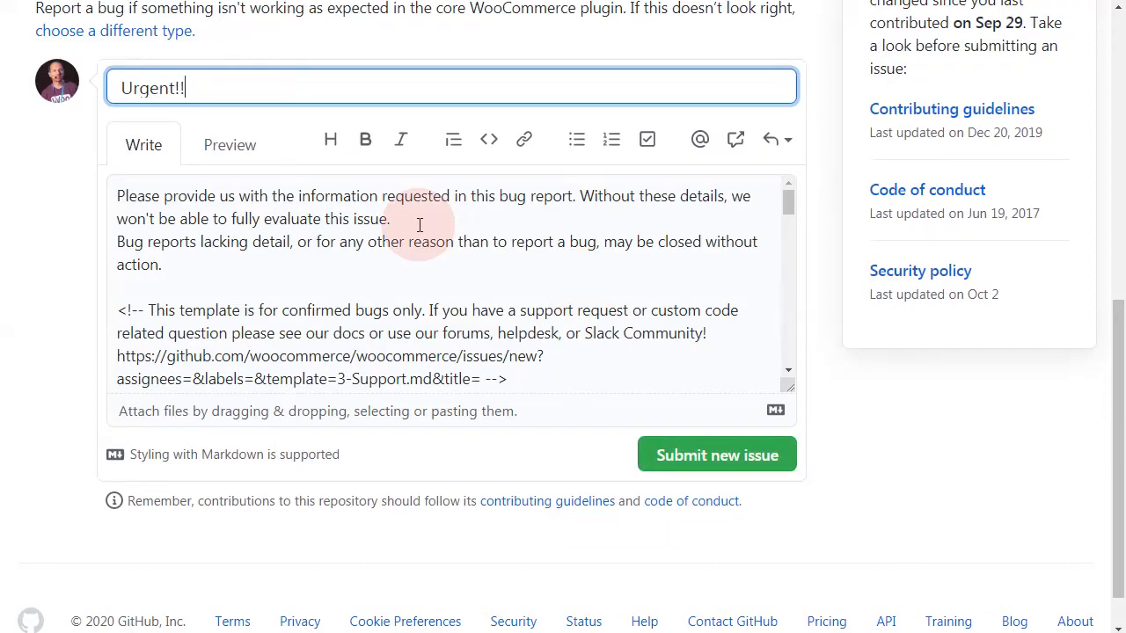
key("BackSpace")
key("BackSpace")
key("BackSpace")
key("BackSpace")
key("BackSpace")
key("BackSpace")
key("BackSpace")
key("BackSpace")
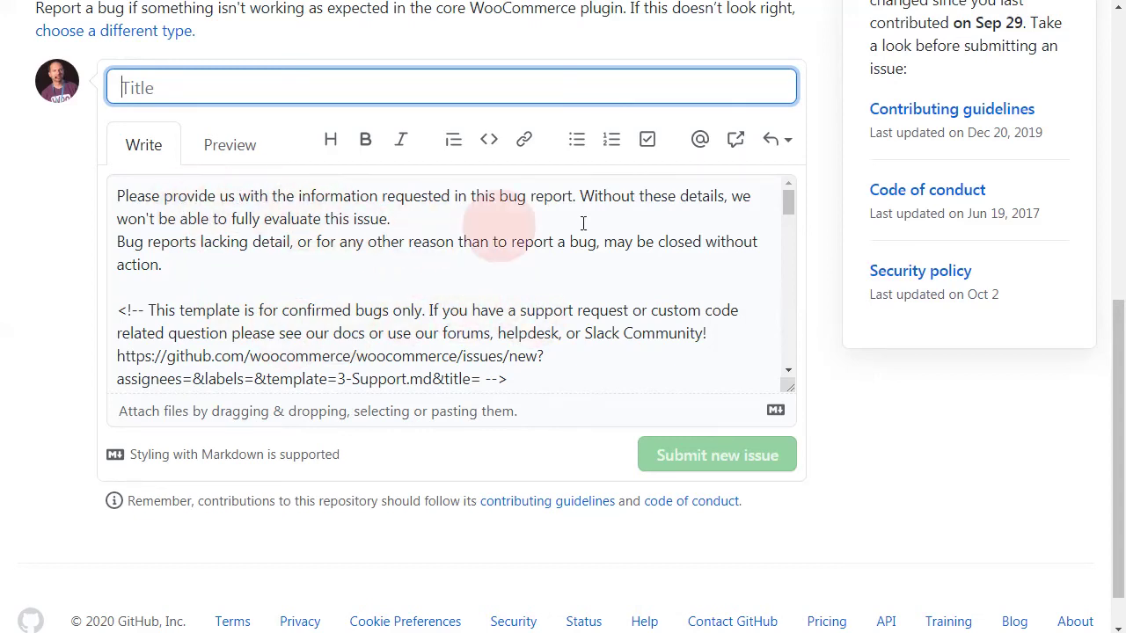
Read the bug report template down to the Prerequisites and highlight the item about carrying out troubleshooting steps.
scroll(583, 271, "down", 1)
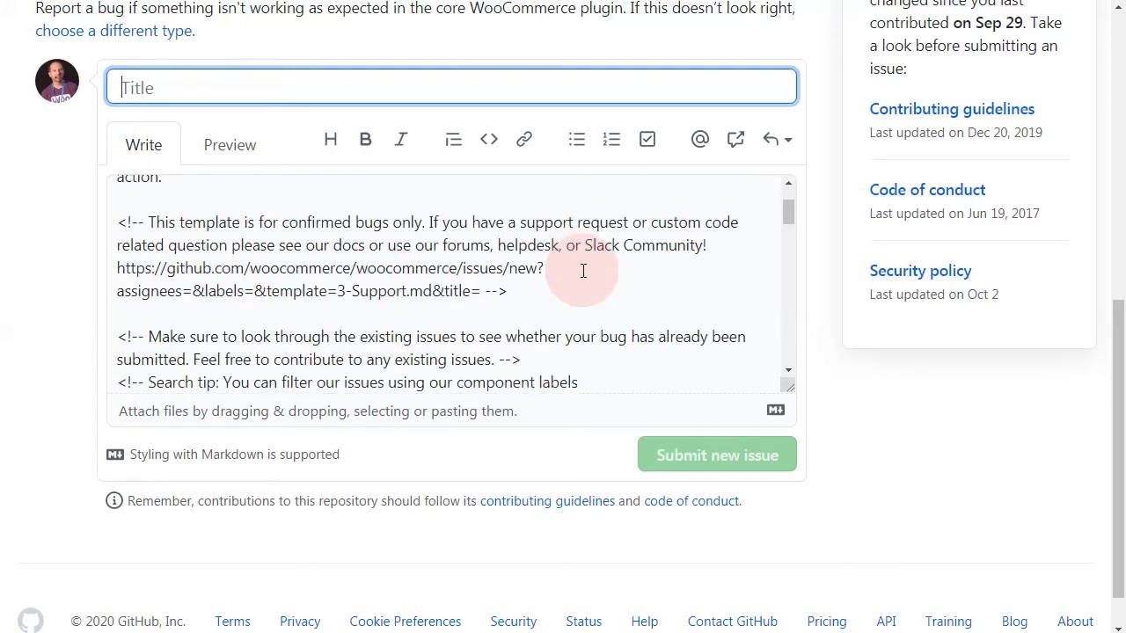
scroll(577, 271, "up", 1)
scroll(460, 261, "down", 2)
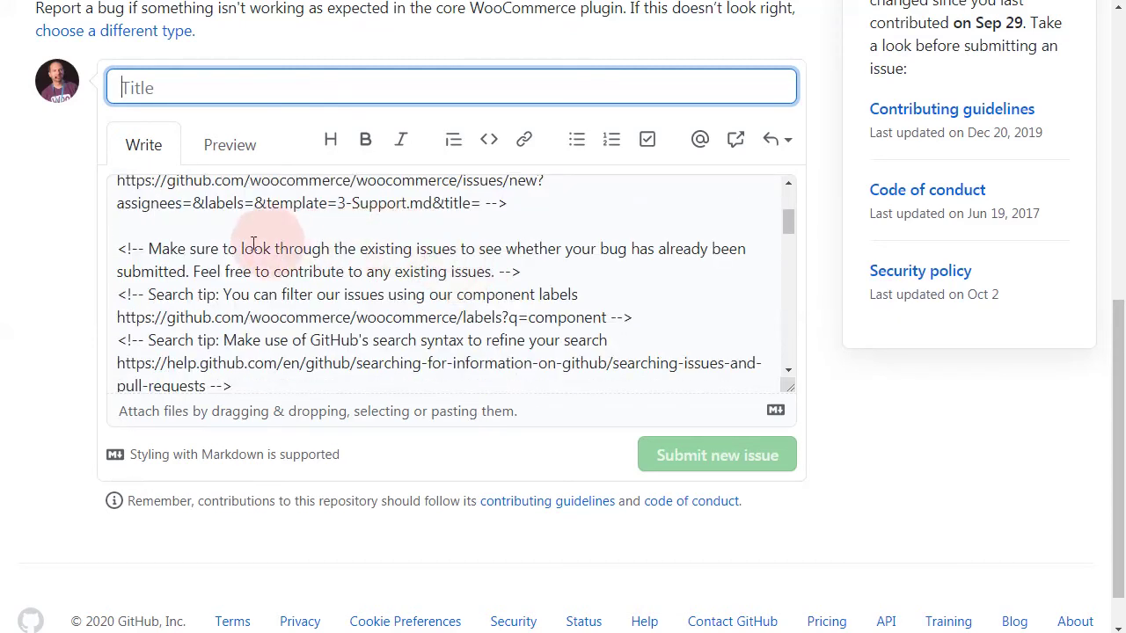
scroll(273, 324, "down", 2)
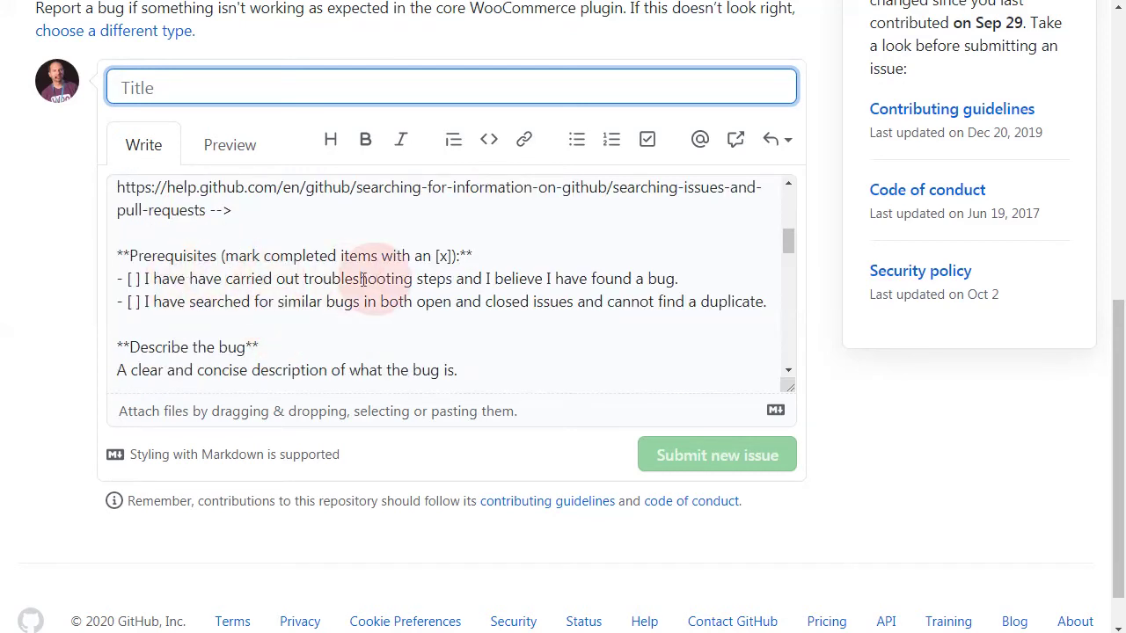
left_click_drag(284, 279, 624, 287)
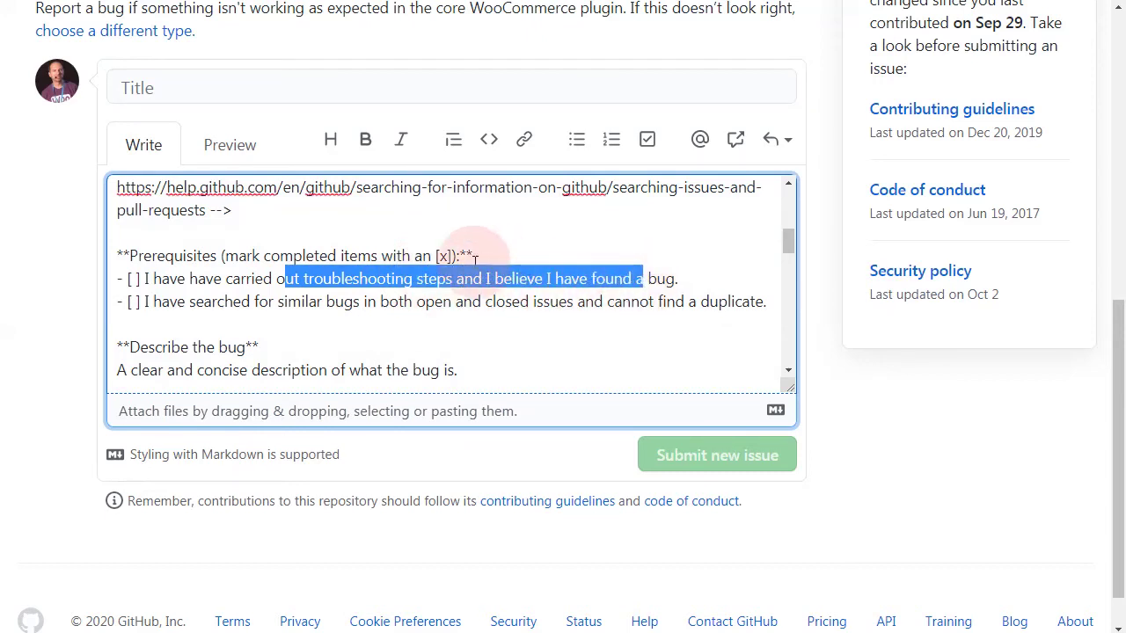
Examine the template's remaining sections, from the bug description and reproduction steps to isolating the problem and the System Status Report.
scroll(378, 299, "down", 1)
left_click_drag(224, 282, 451, 278)
scroll(451, 278, "down", 2)
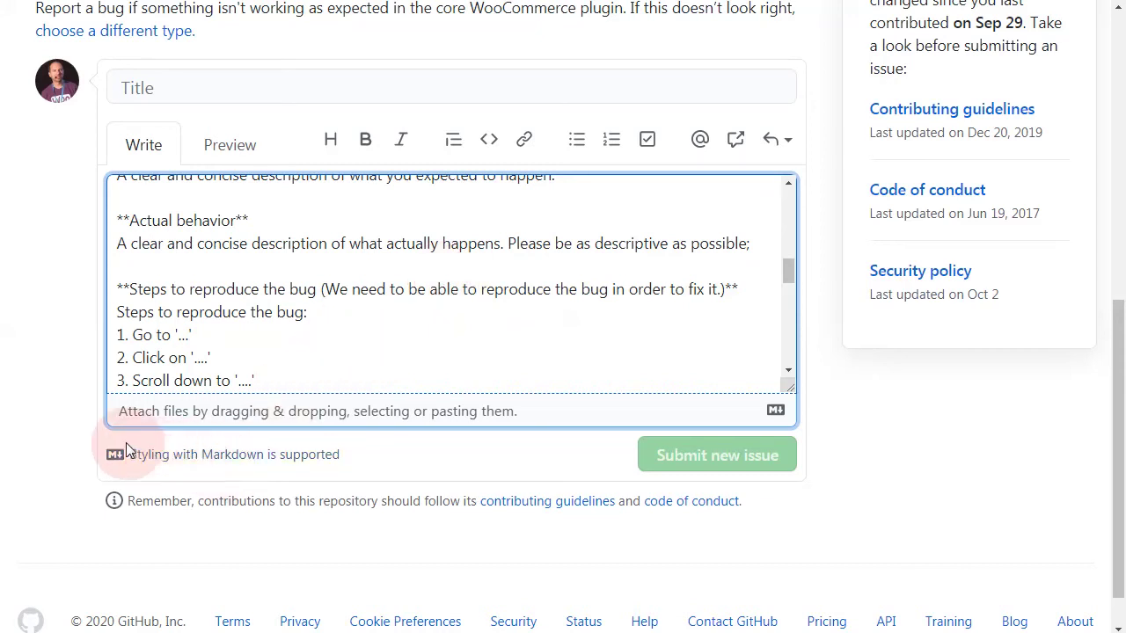
scroll(192, 273, "down", 10)
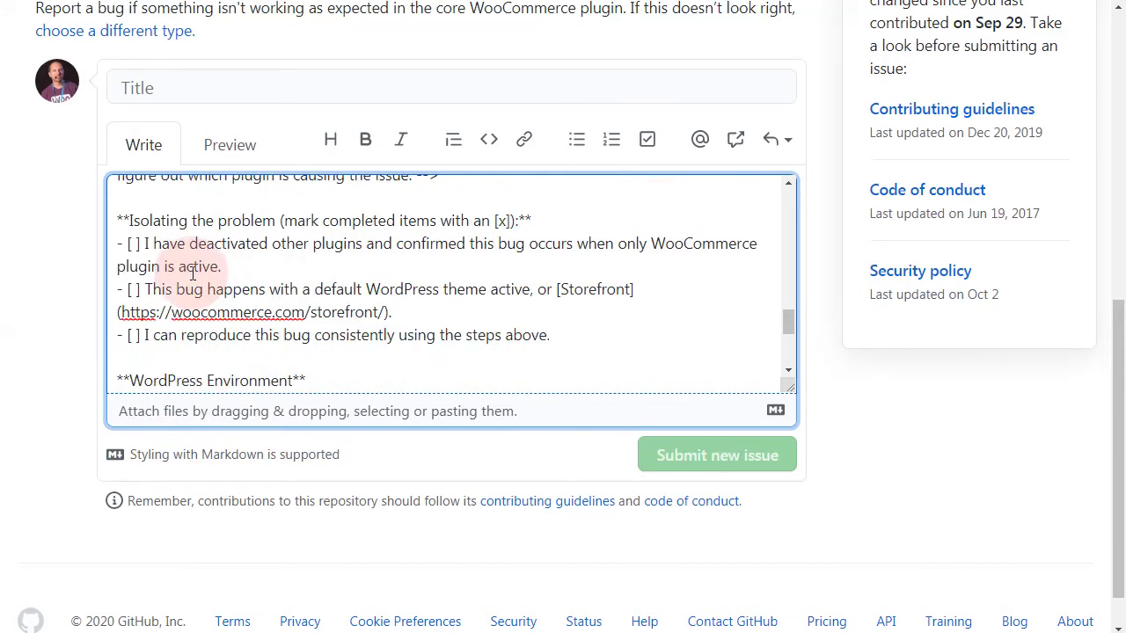
scroll(192, 274, "down", 1)
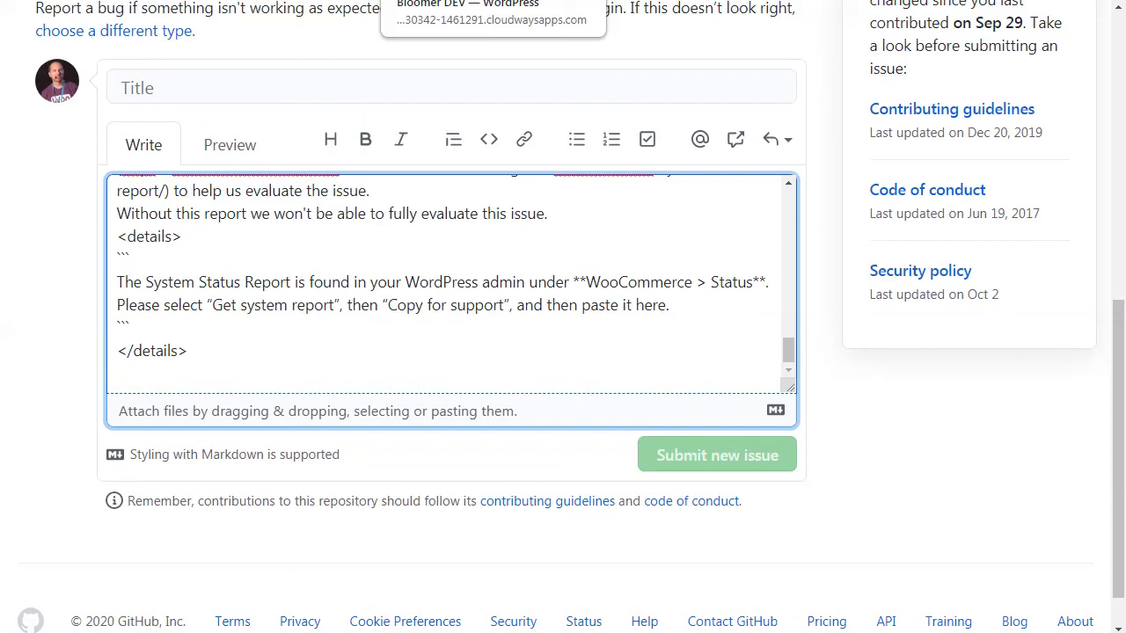
Switch to the WooCommerce System status page and review it from the Action Scheduler section back up to the active plugins.
left_click(496, 2)
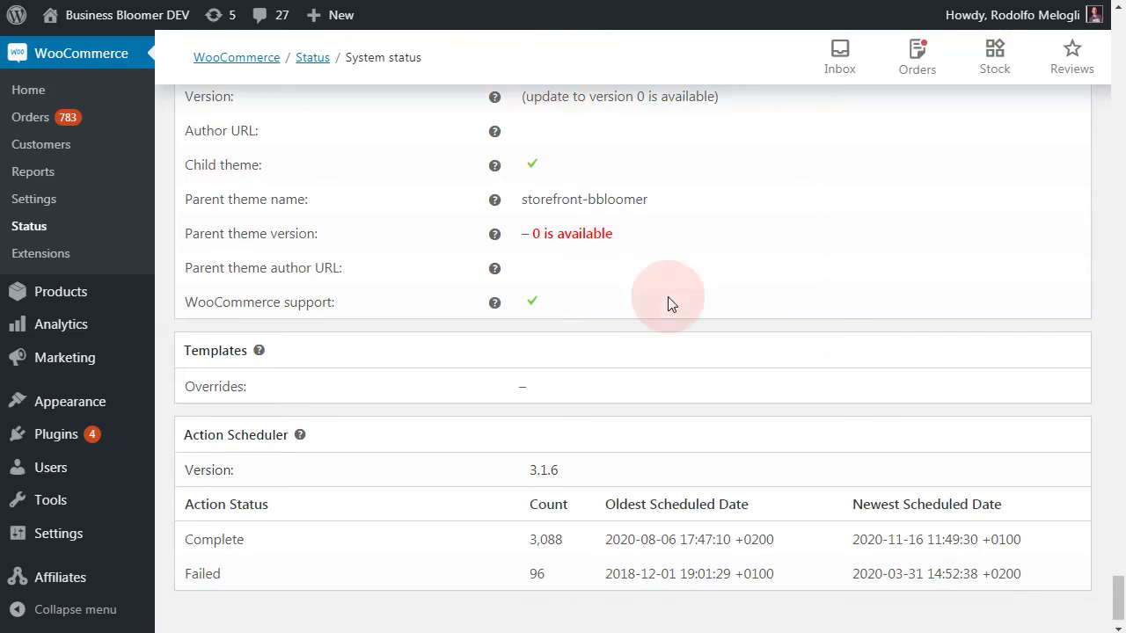
scroll(668, 297, "up", 2)
scroll(668, 299, "up", 4)
scroll(668, 299, "up", 8)
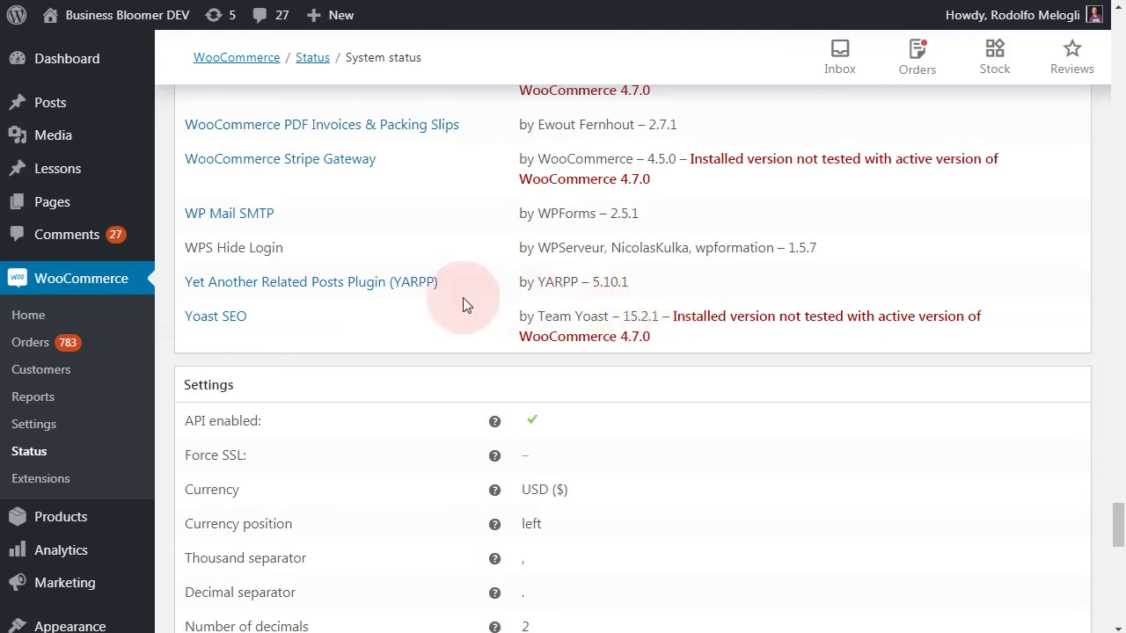
scroll(463, 297, "up", 1)
scroll(463, 297, "up", 6)
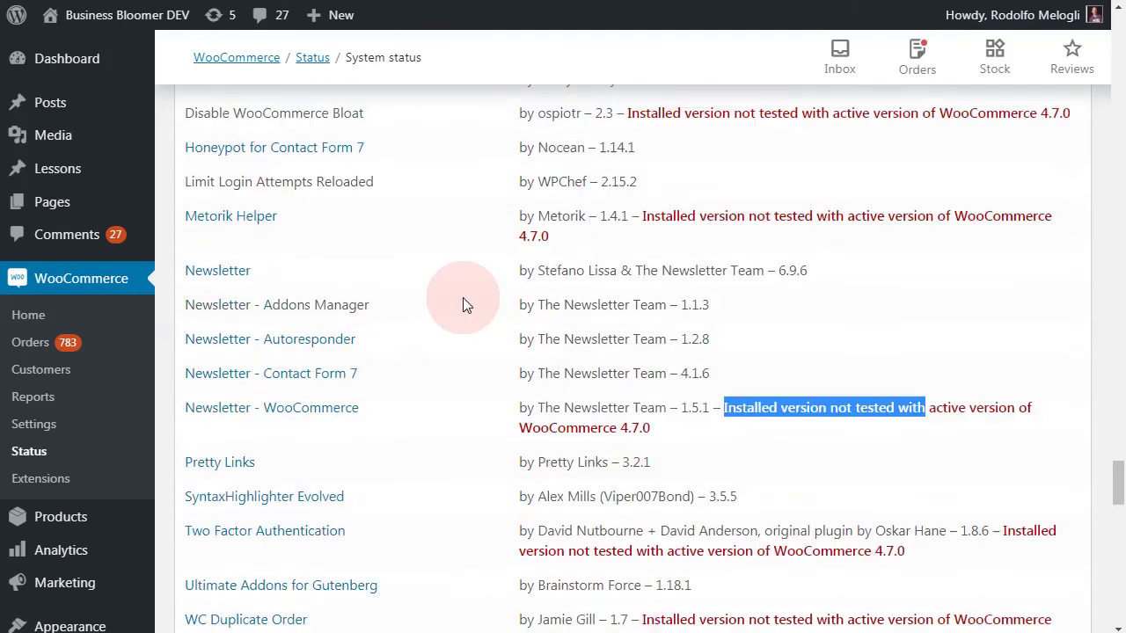
scroll(463, 297, "up", 2)
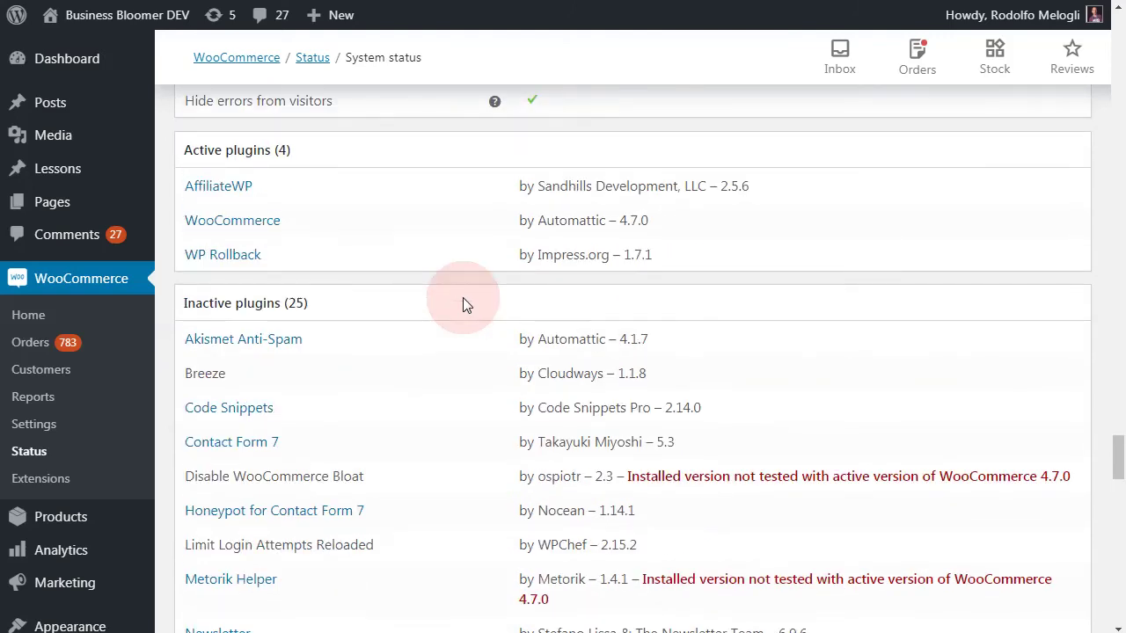